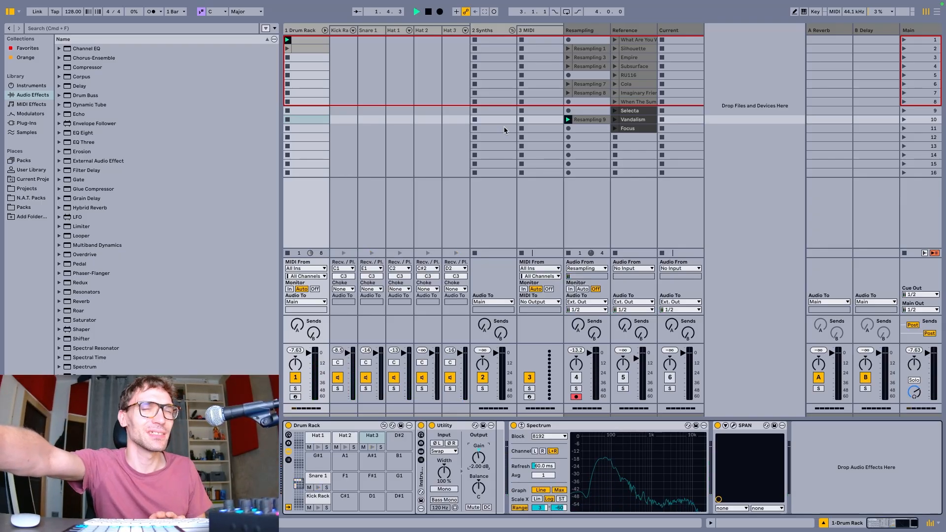
Load Sylenth1 from the Favorites collection onto the empty MIDI track and reposition its plug-in window
key(space)
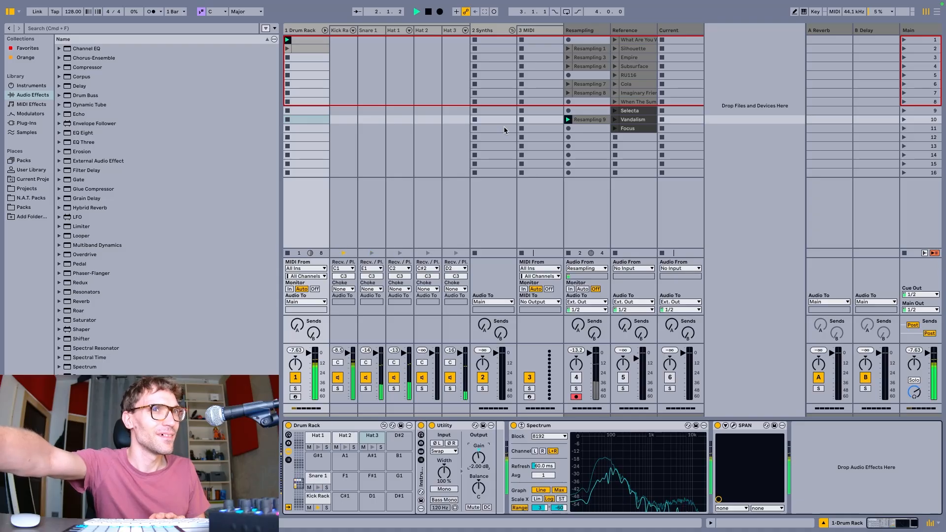
key(space)
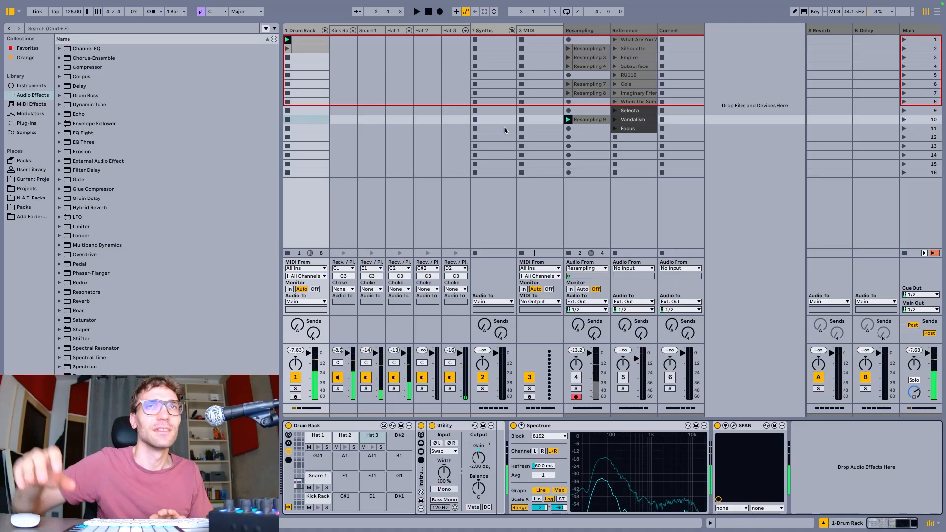
click(532, 30)
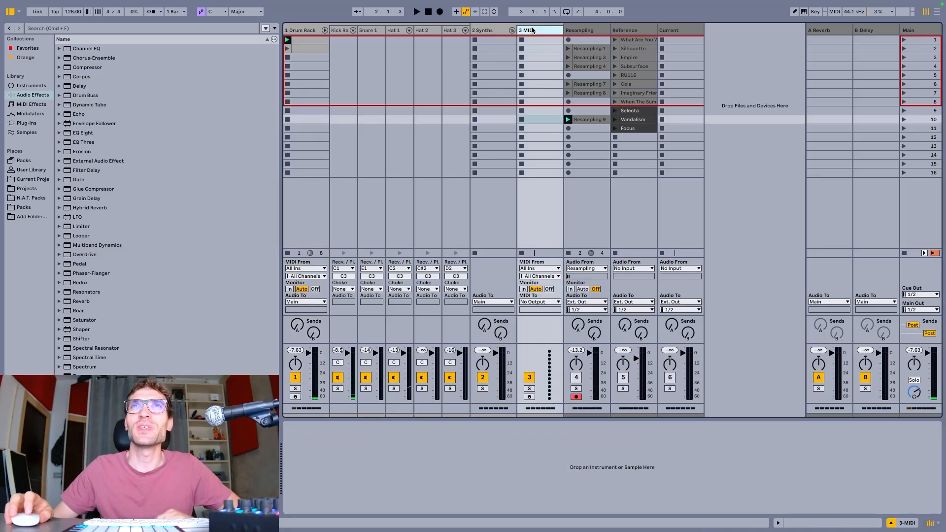
click(27, 48)
drag(82, 78, 104, 78)
double_click(102, 75)
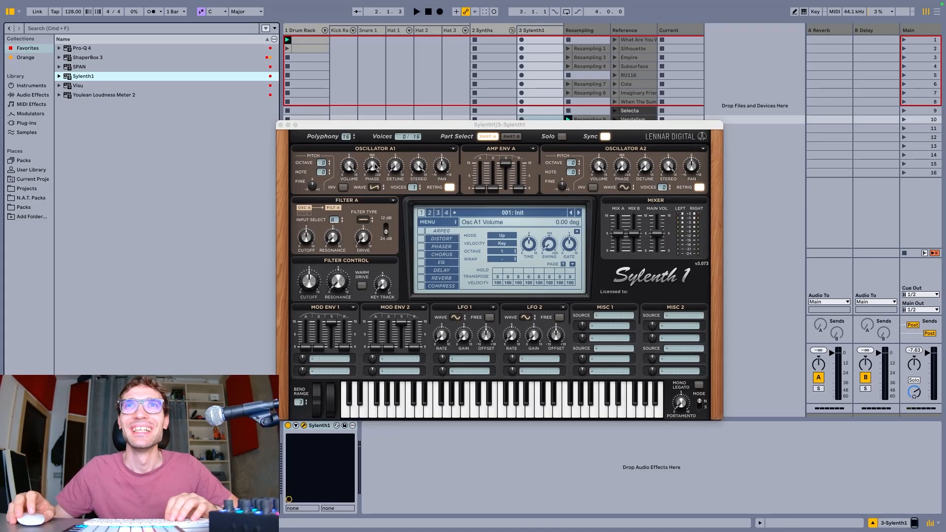
drag(483, 125, 536, 105)
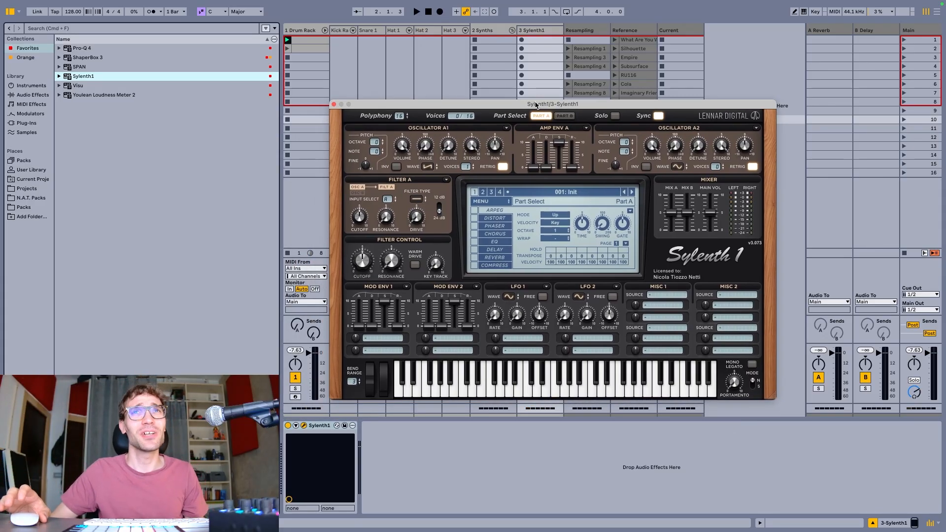
drag(536, 104, 541, 70)
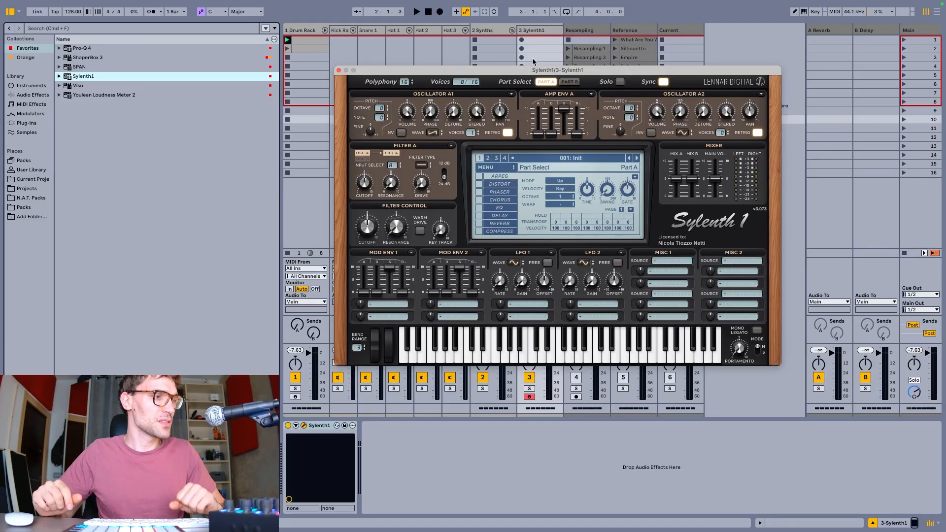
drag(533, 71, 499, 79)
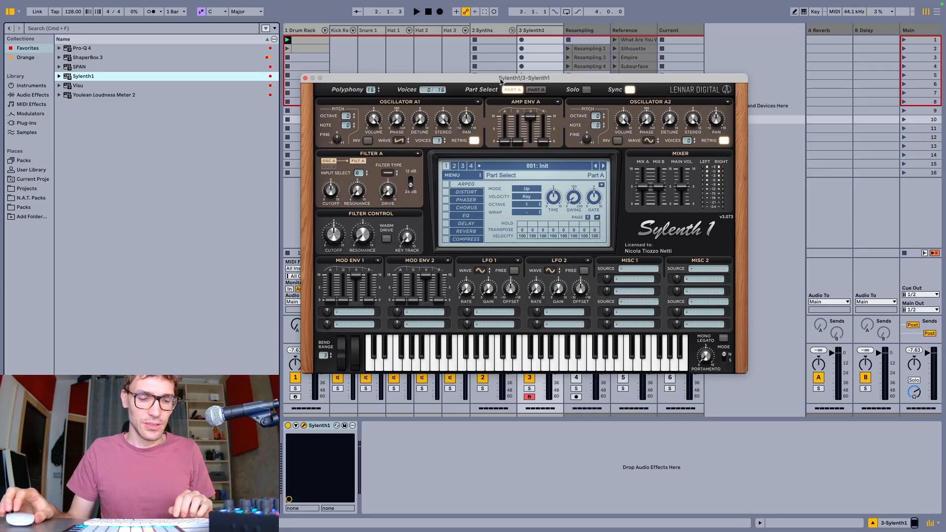
Switch to the Clock app, reset and restart the stopwatch, and return to Live
key(super+Tab)
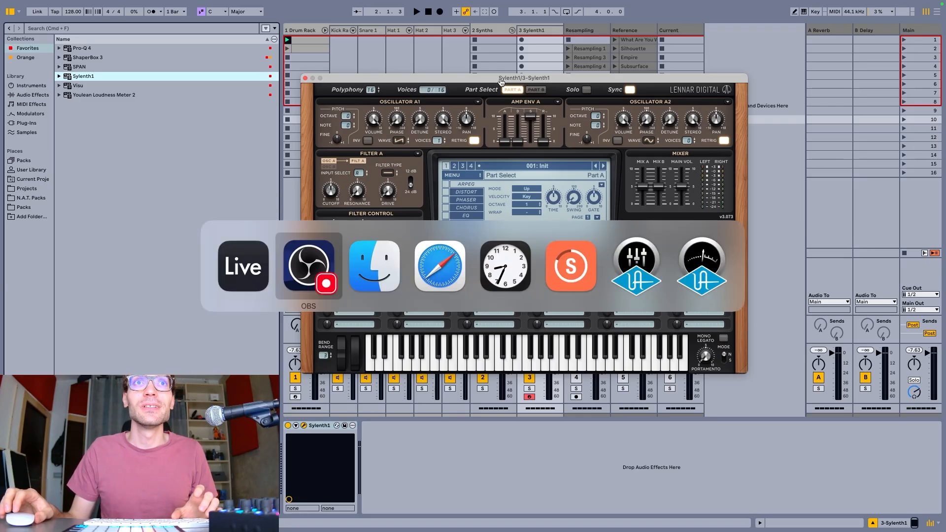
key(super+Tab)
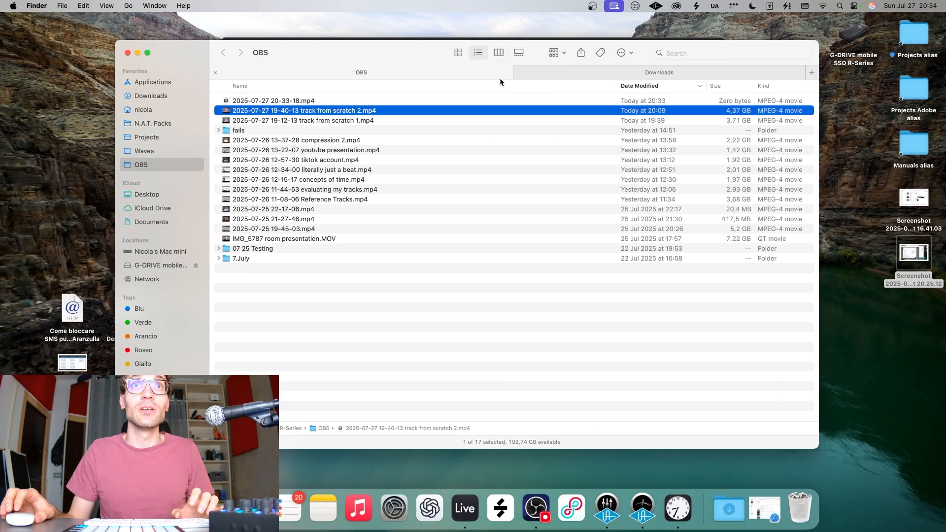
click(137, 52)
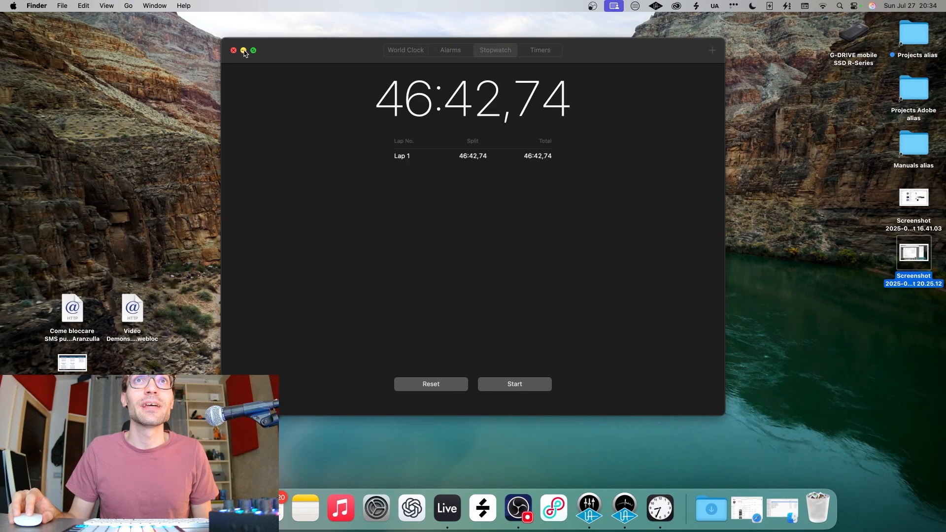
click(438, 387)
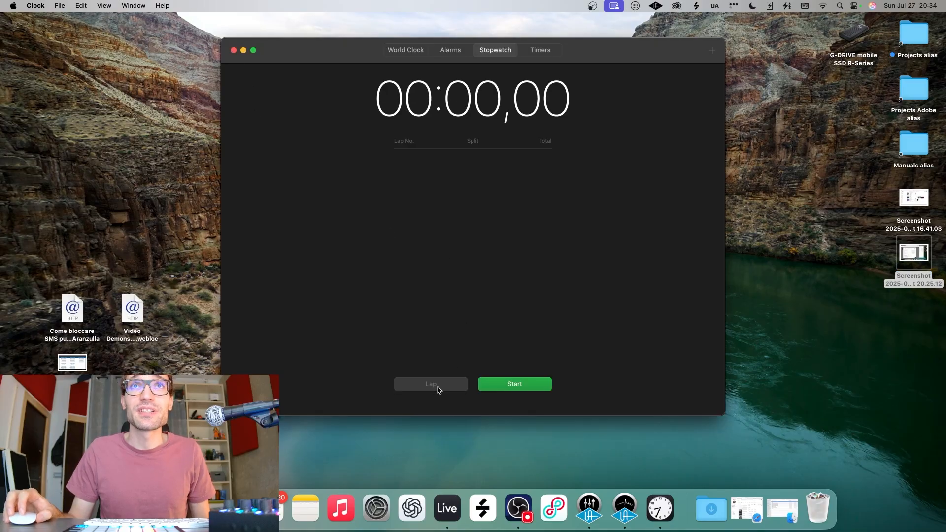
click(539, 390)
click(448, 502)
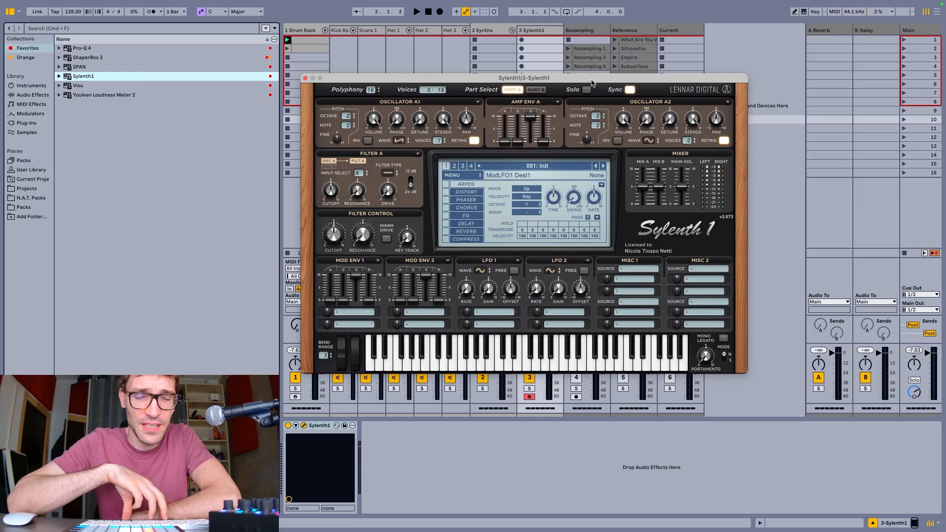
Group Sylenth1 into an Instrument Rack and unfold its plug-in parameter panel
key(space)
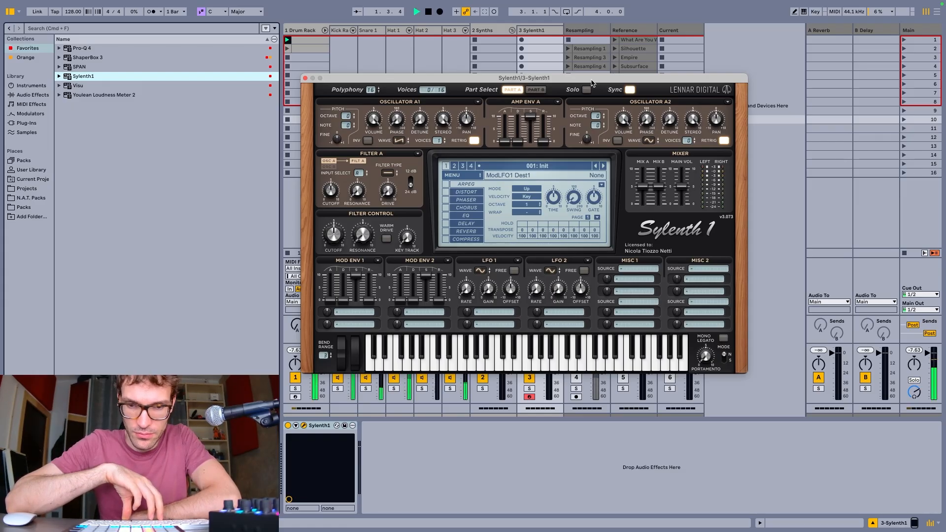
key(space)
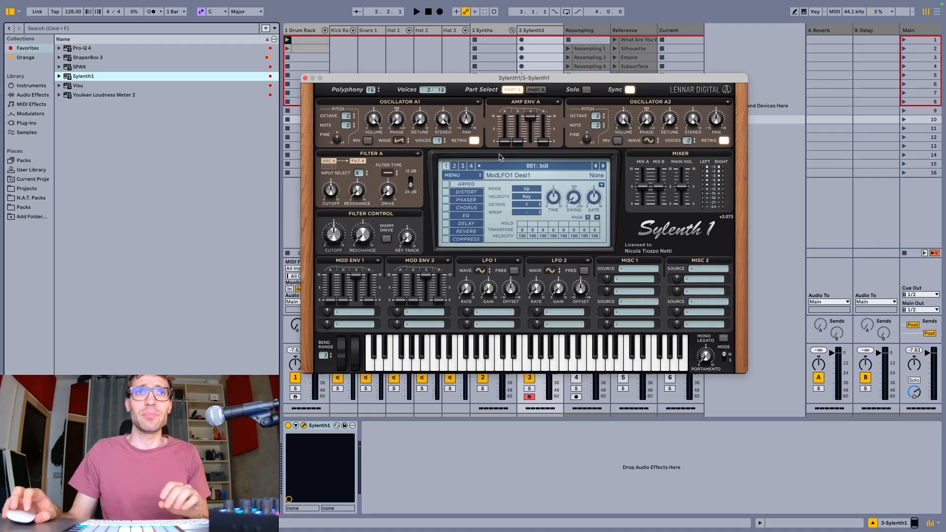
click(324, 427)
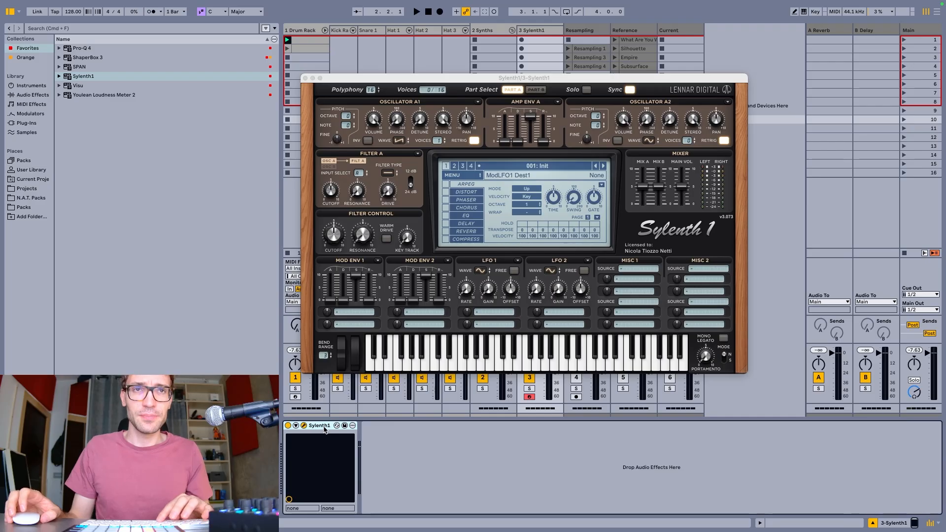
key(super+g)
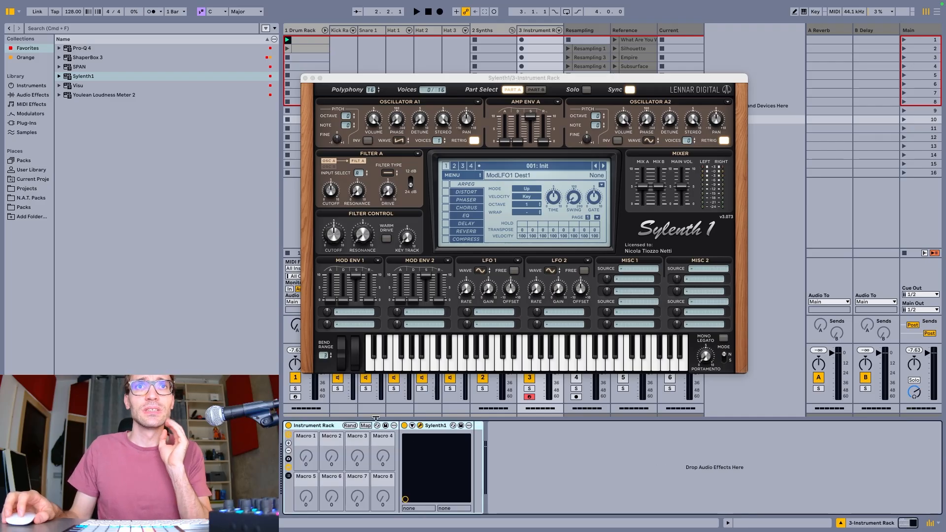
click(366, 425)
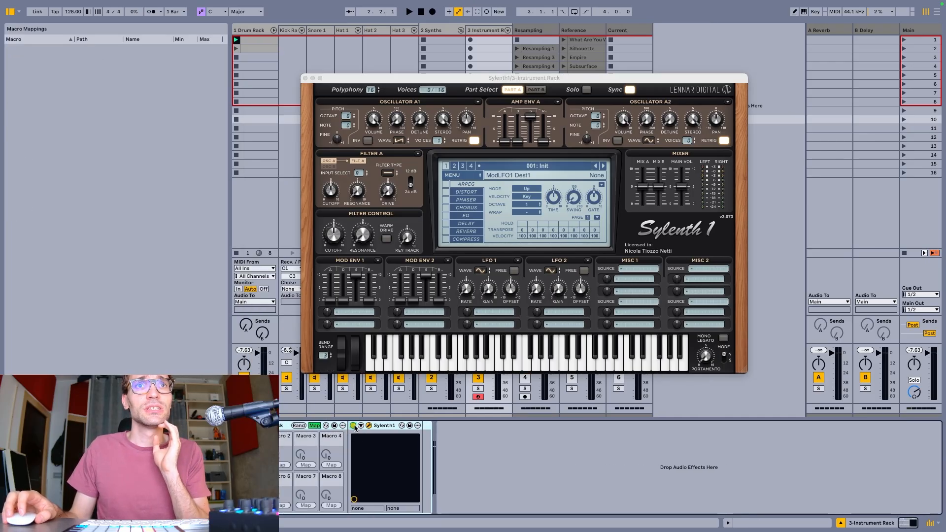
click(360, 425)
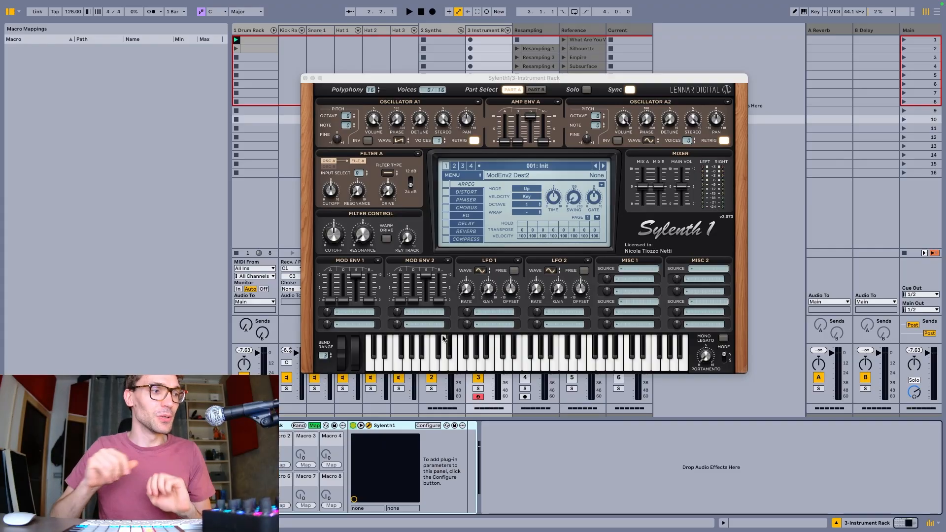
click(314, 425)
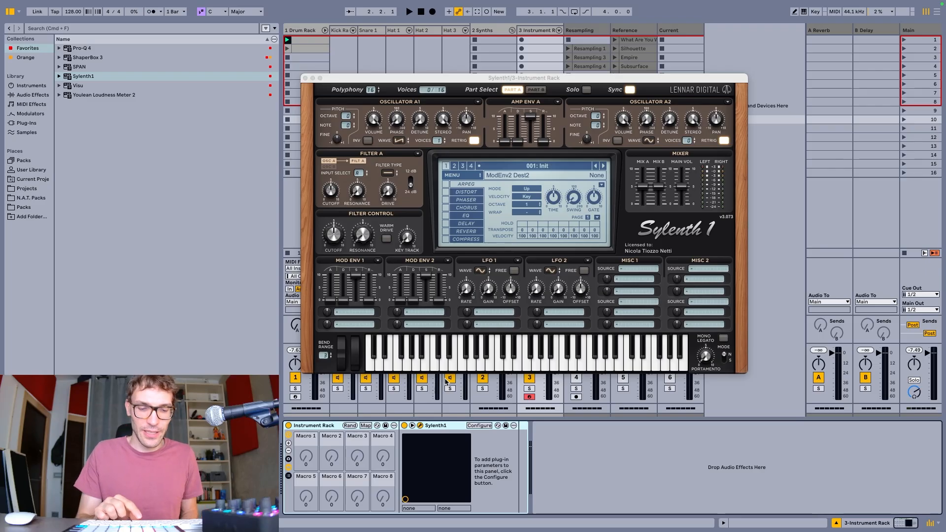
Set the Sidechain compressor's ratio on the Synths group to 4.20:1 and audition it with the drum loop
key(space)
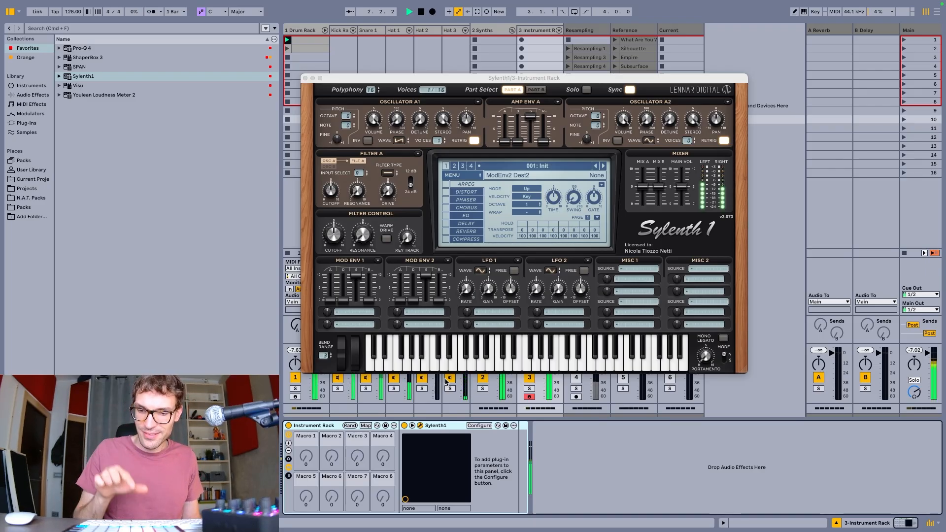
key(space)
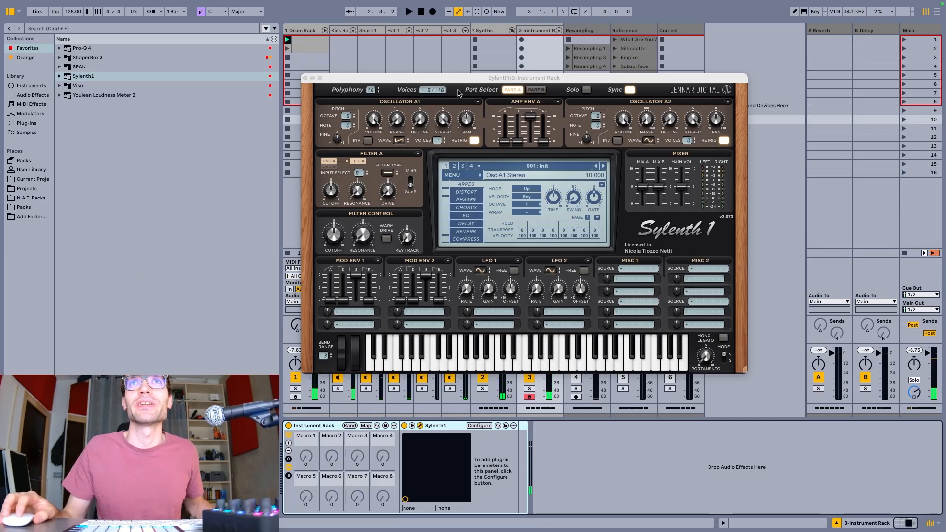
click(481, 30)
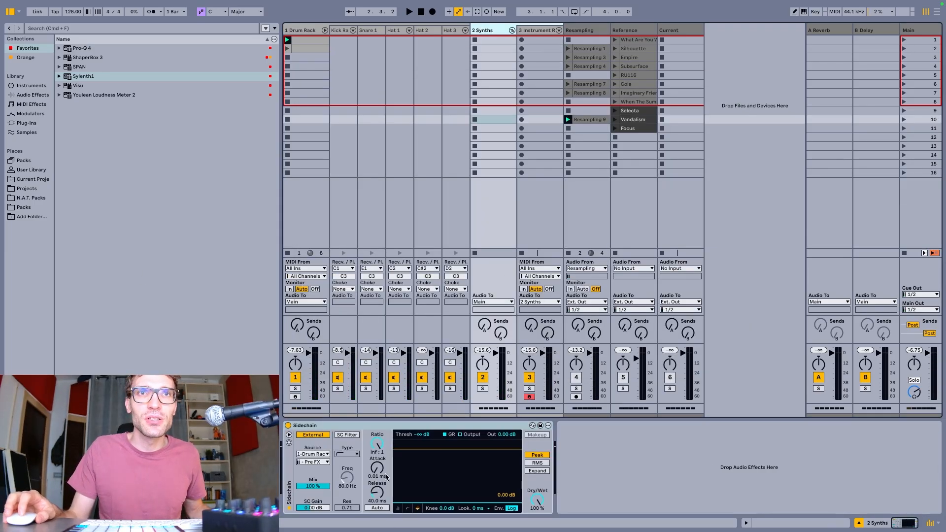
drag(377, 446, 377, 463)
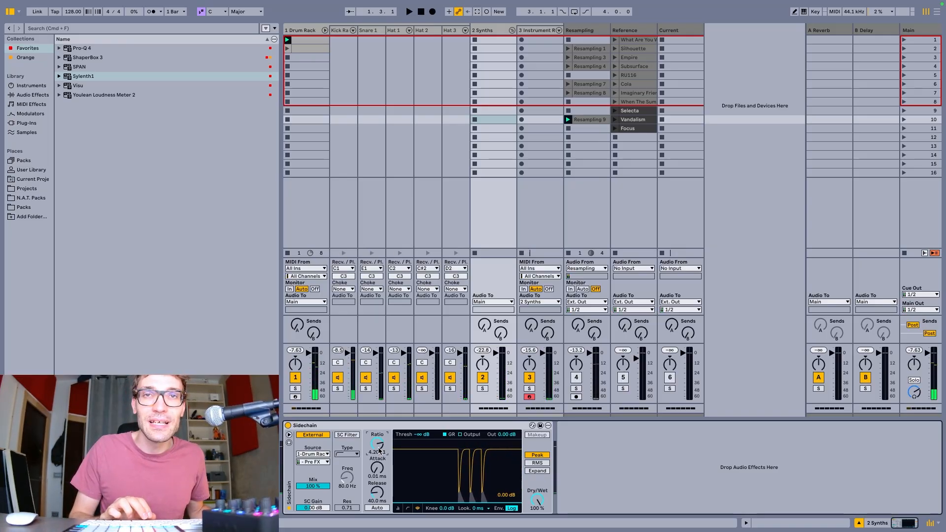
key(space)
key(space)
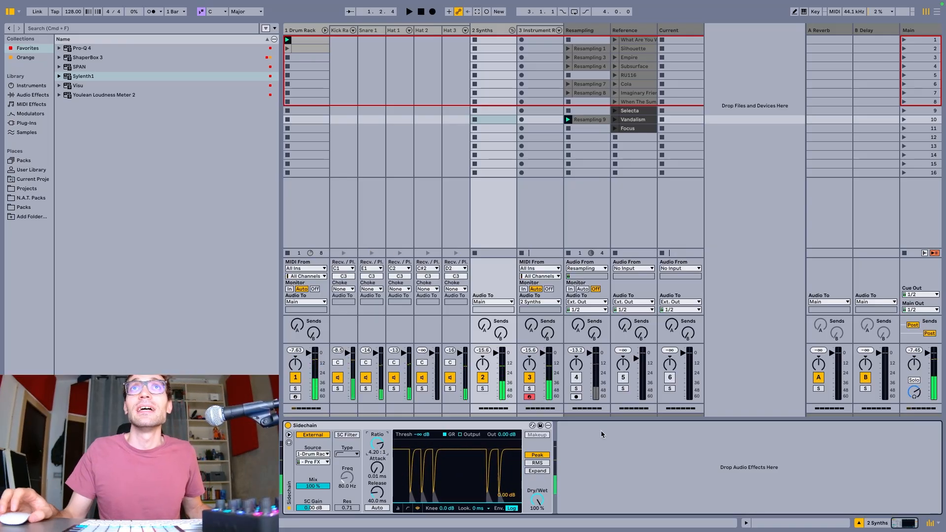
Check the full-screen Pro-L 2 limiter display and the Clock desktop, and return to Live
click(541, 44)
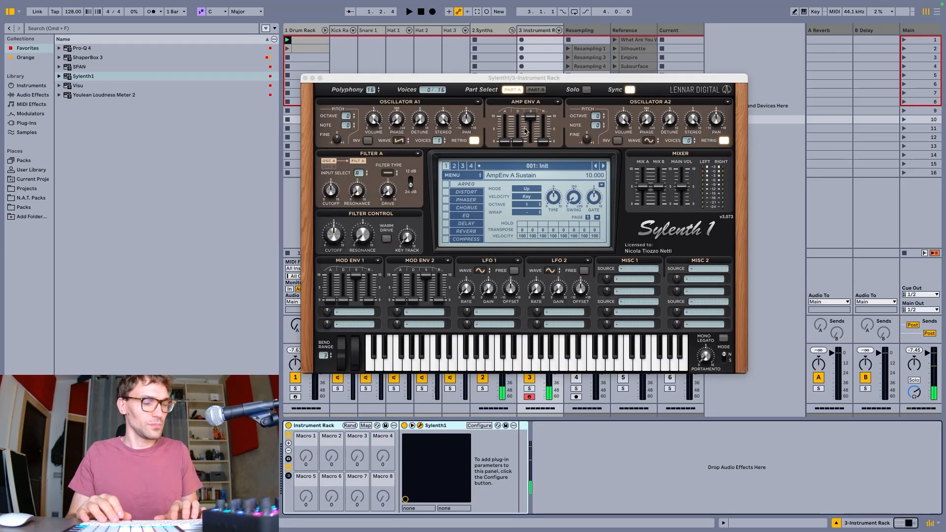
key(super+alt+p)
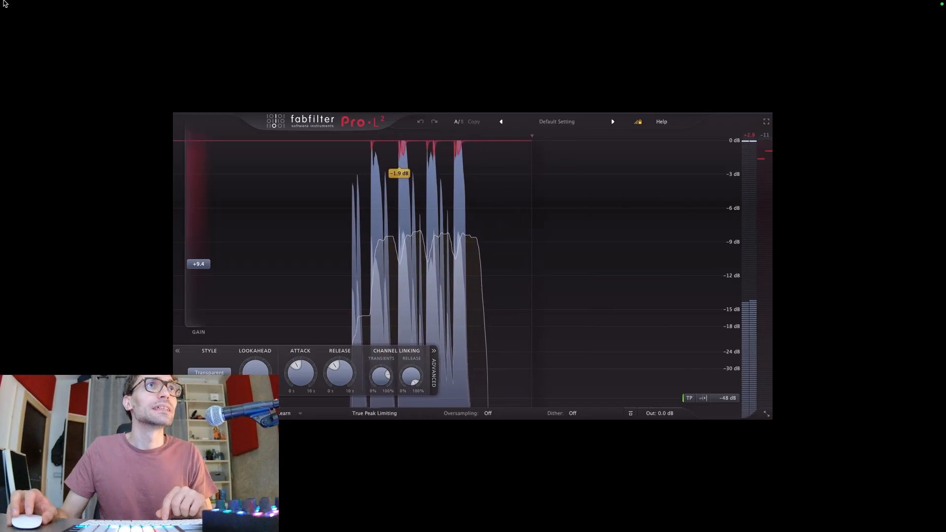
click(9, 18)
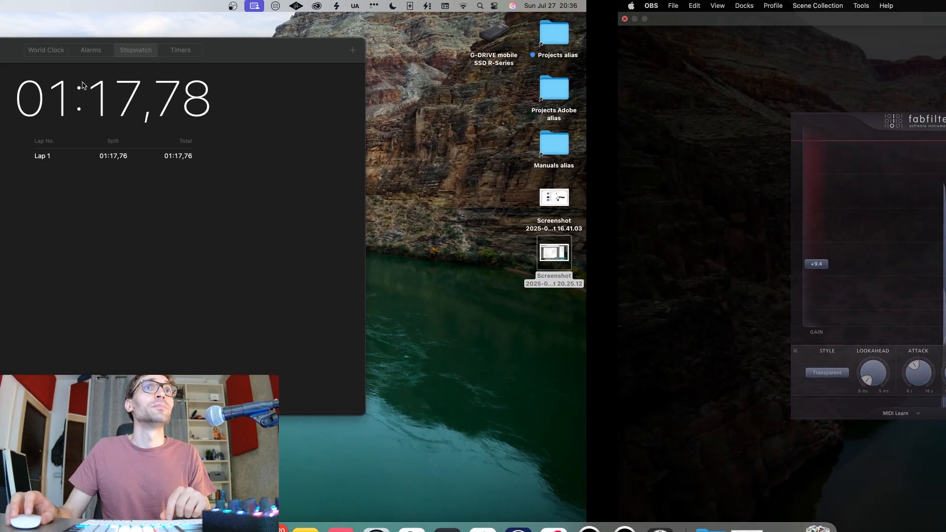
click(447, 508)
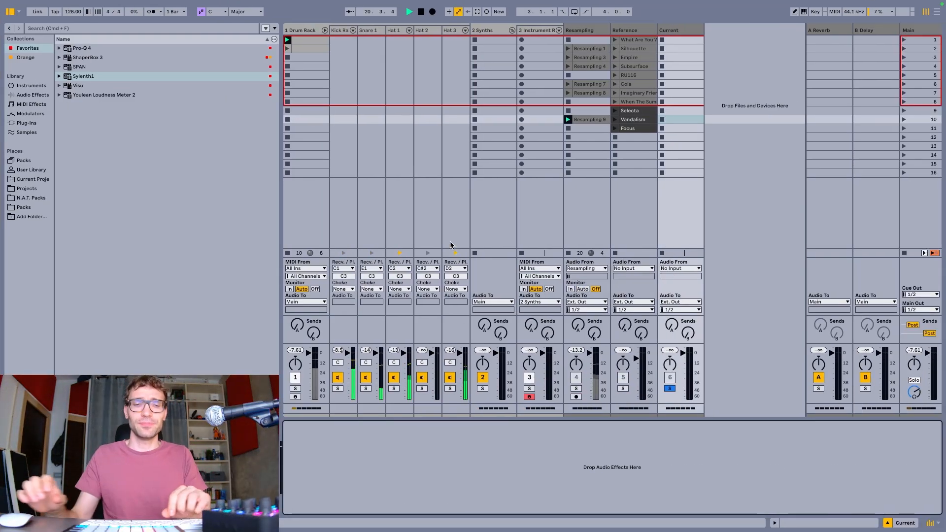
Unsolo the Current track, stop playback, and reopen the Sylenth1 window from the Instrument Rack track
key(s)
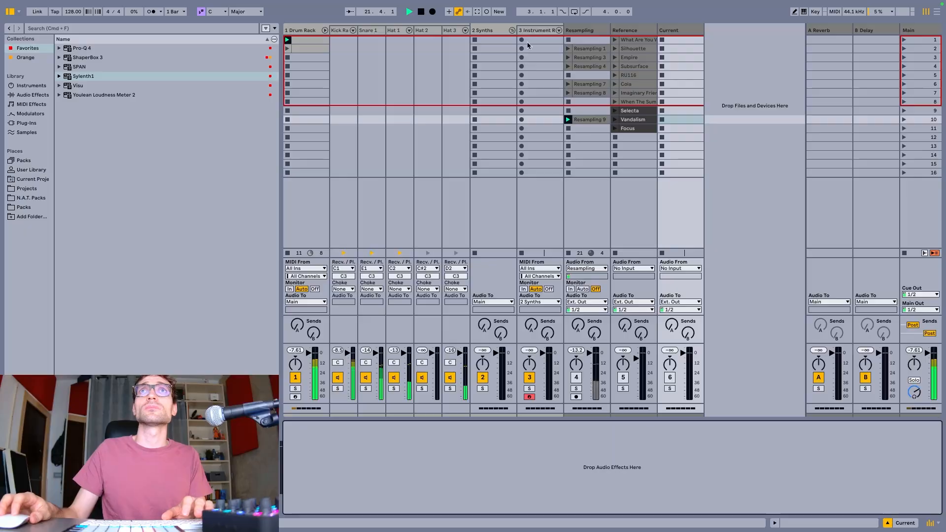
click(538, 30)
key(space)
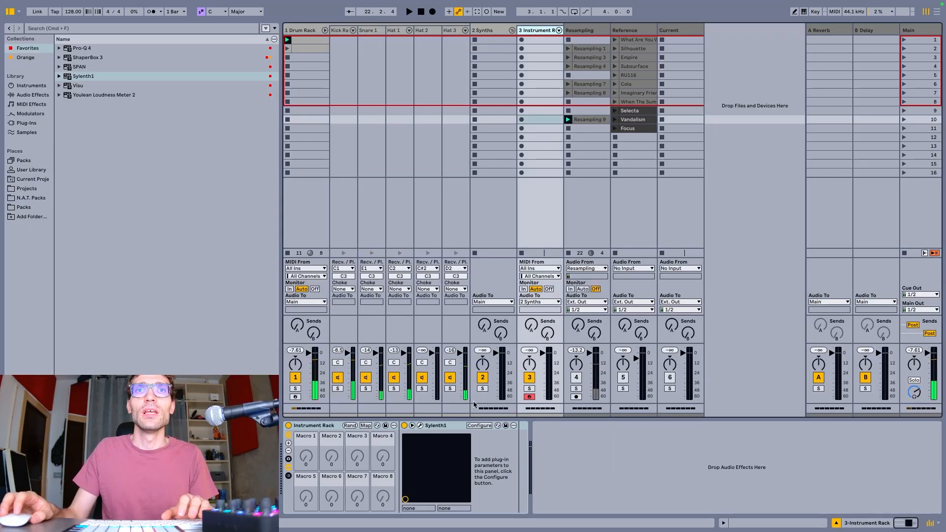
click(420, 427)
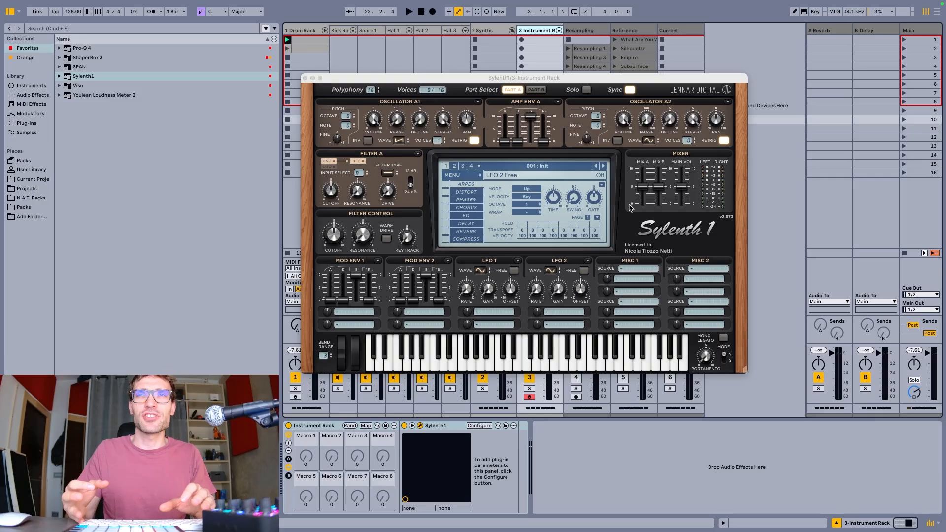
Lower Sylenth1's main volume slightly while auditioning the synth over the drum loop
key(space)
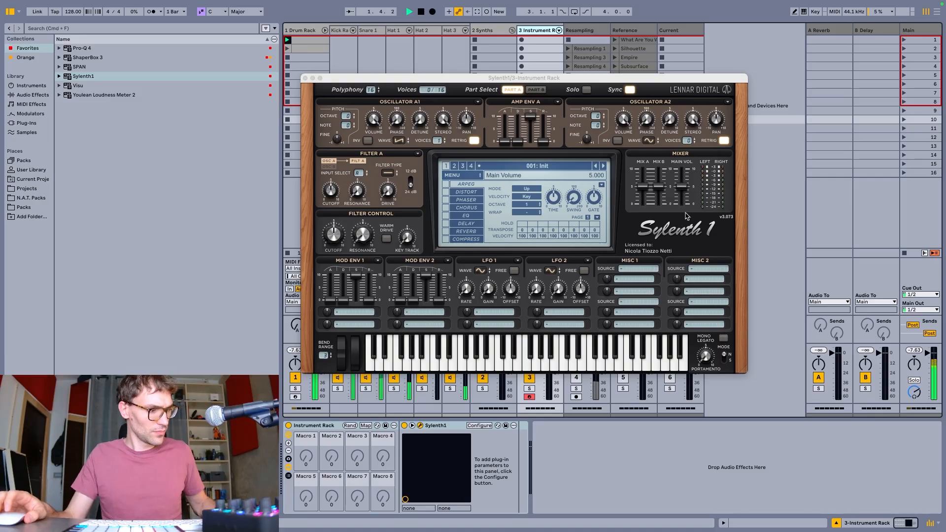
drag(682, 189, 686, 205)
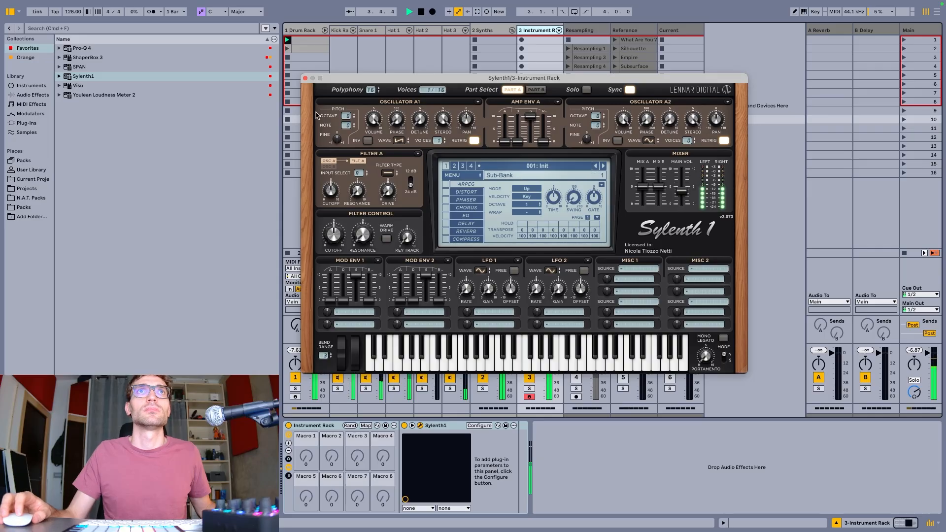
key(space)
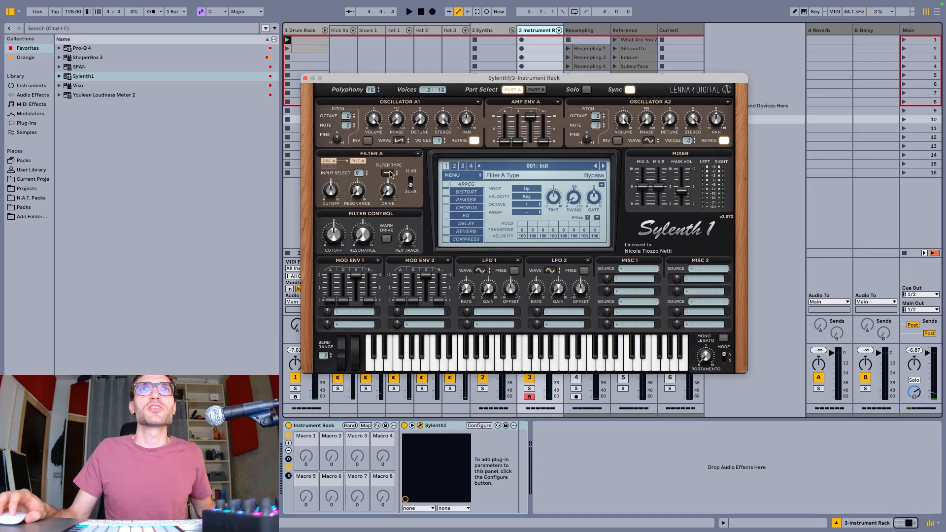
key(space)
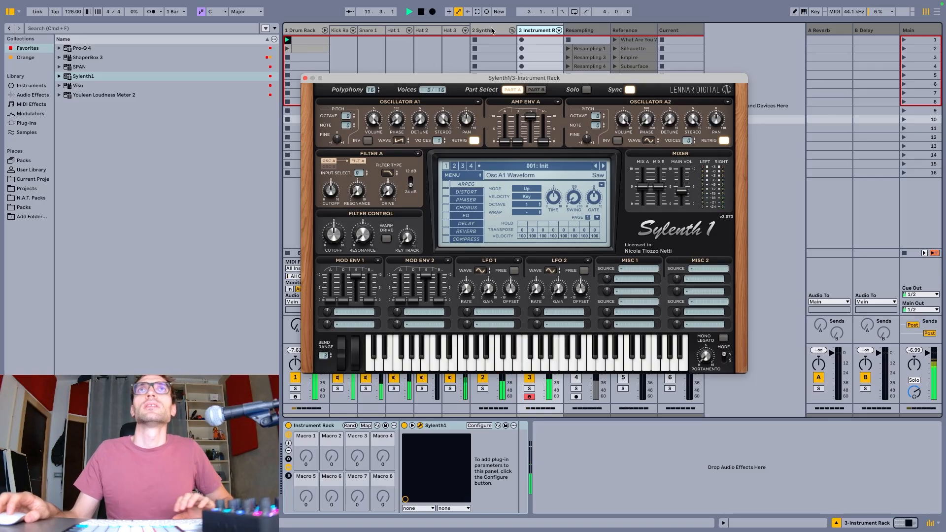
Capture the played synth notes as a clip on the Instrument Rack track, stop playback, and close the Sylenth1 window
click(477, 12)
key(space)
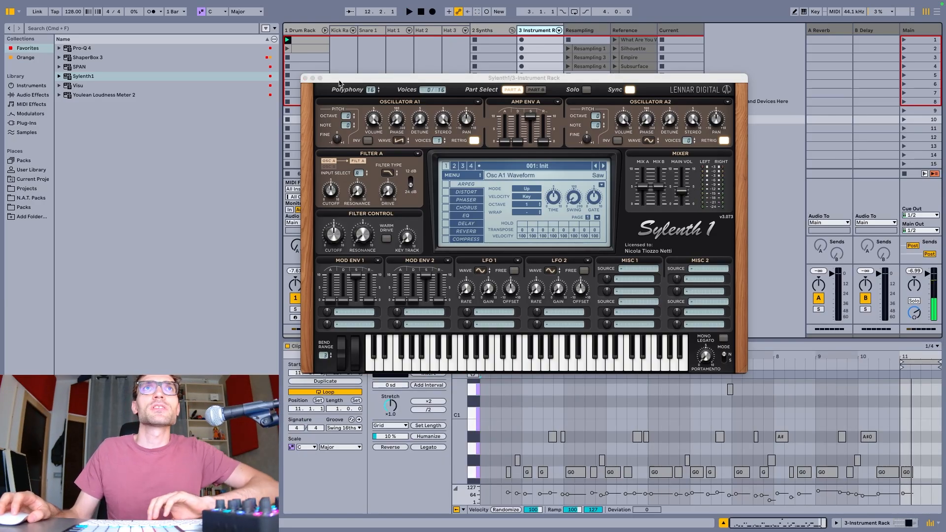
click(304, 78)
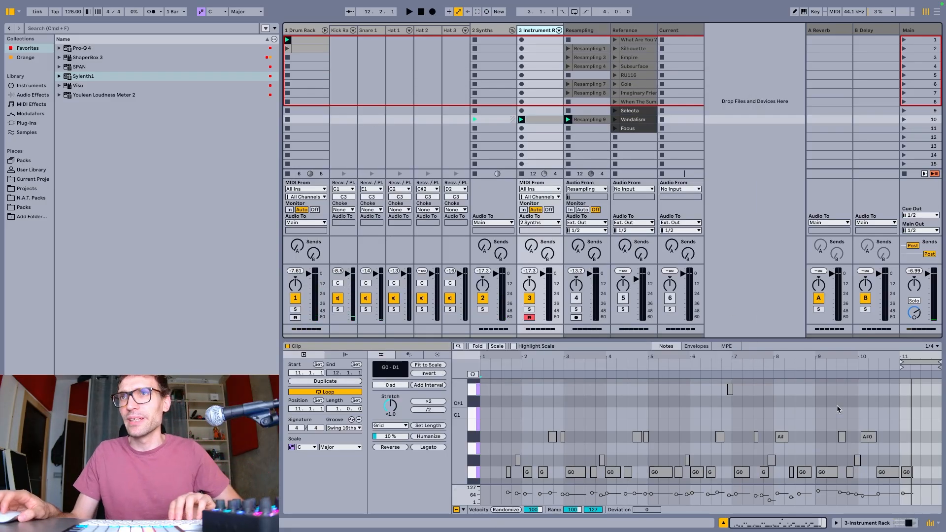
Extend the captured clip's loop back to start at bar 7 for a five-bar length, and audition it with the drums
click(887, 389)
key(super+2)
key(super+2)
drag(901, 367, 741, 372)
key(space)
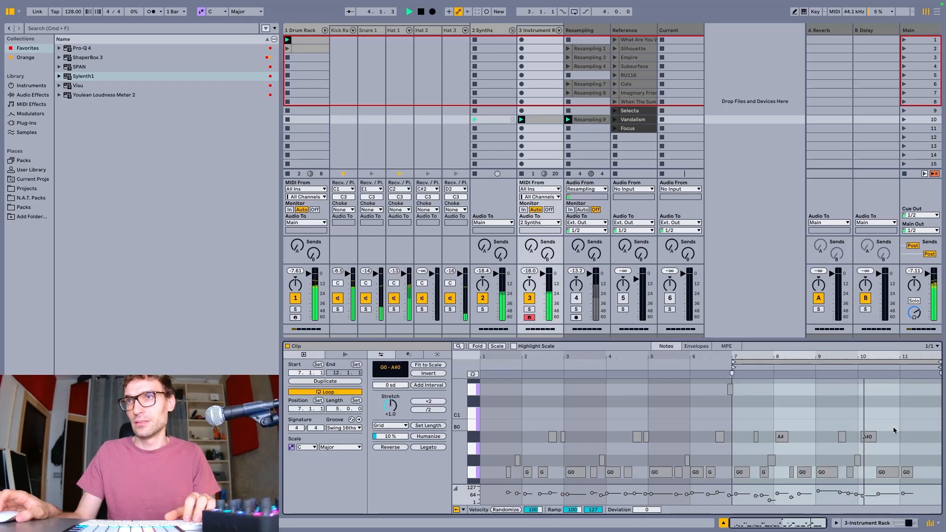
scroll(911, 432, up, 5)
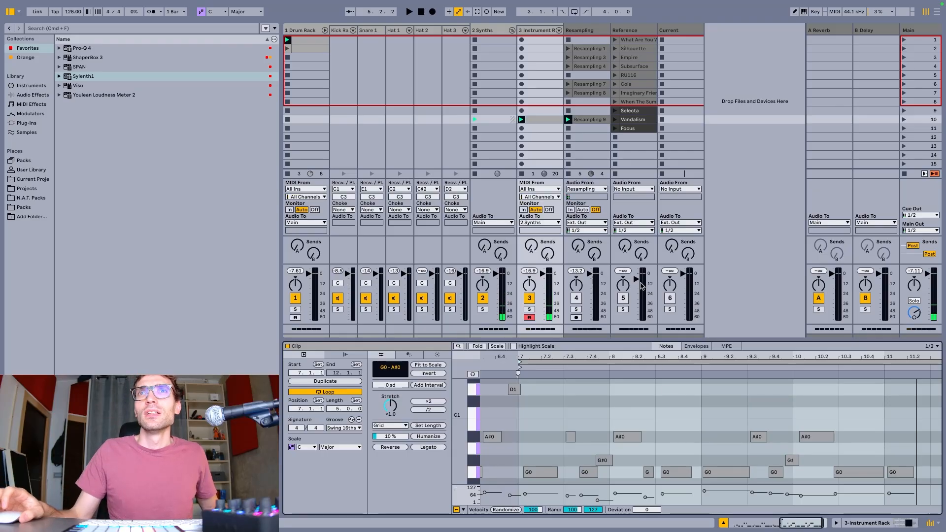
Return to the Instrument Rack's devices and rehearse the synth part live over the drum loop
click(542, 31)
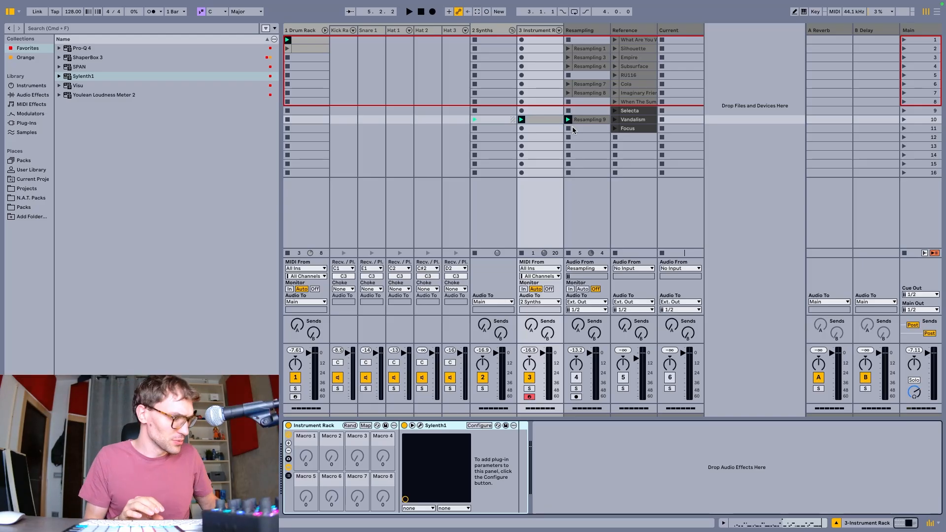
key(space)
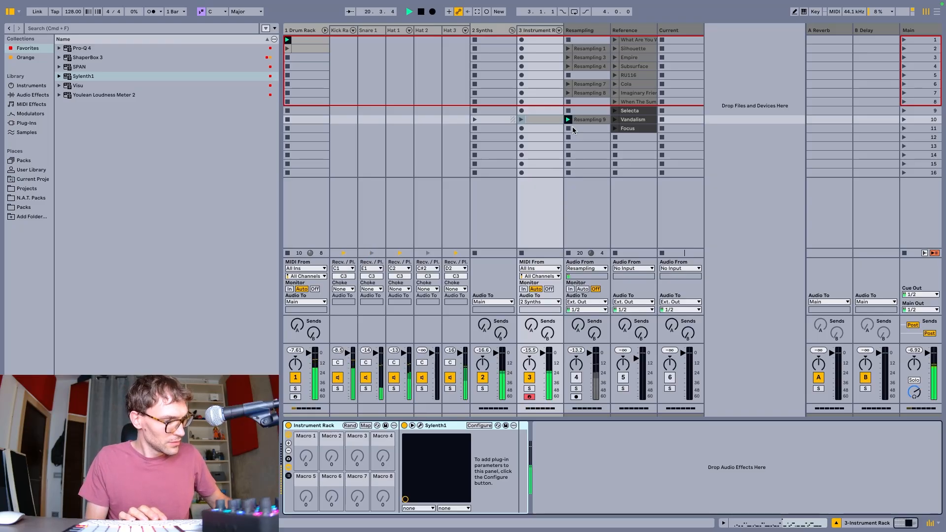
key(space)
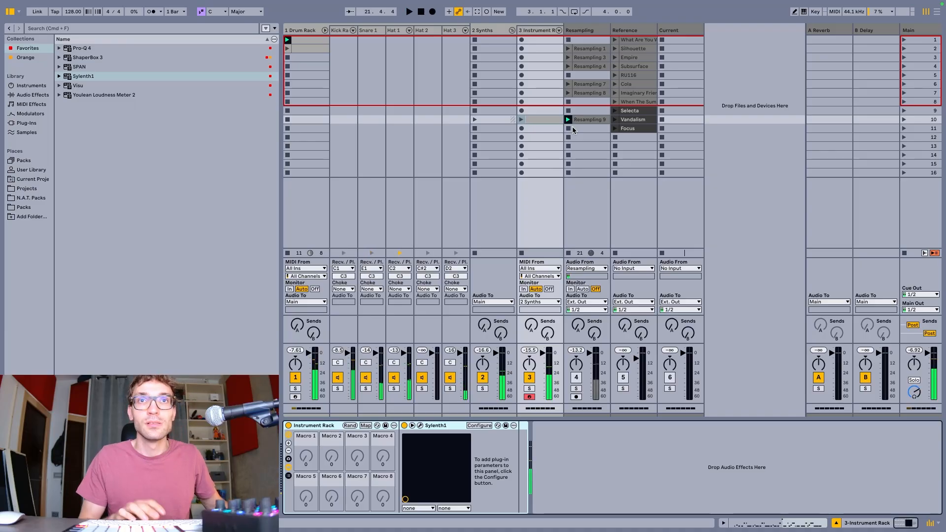
Set Sylenth1's polyphony to 1 and close its window
click(420, 425)
drag(372, 91, 362, 234)
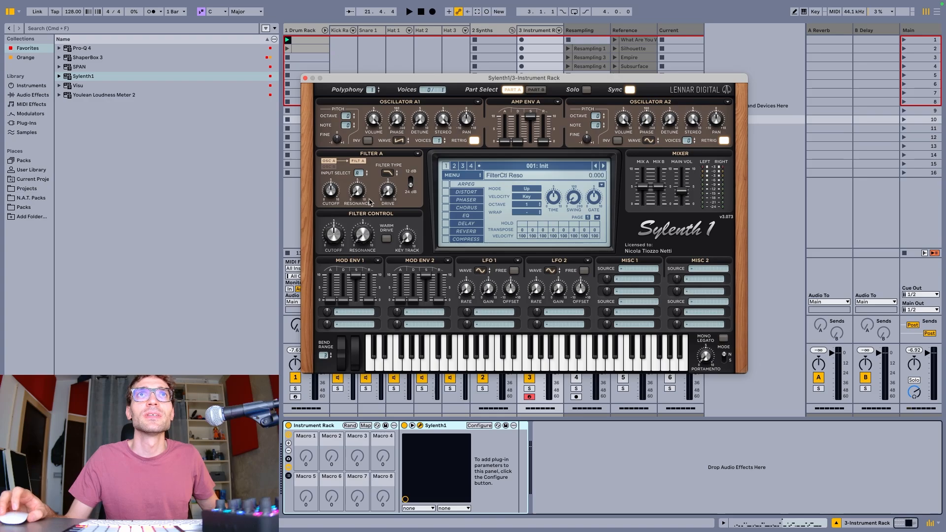
click(304, 78)
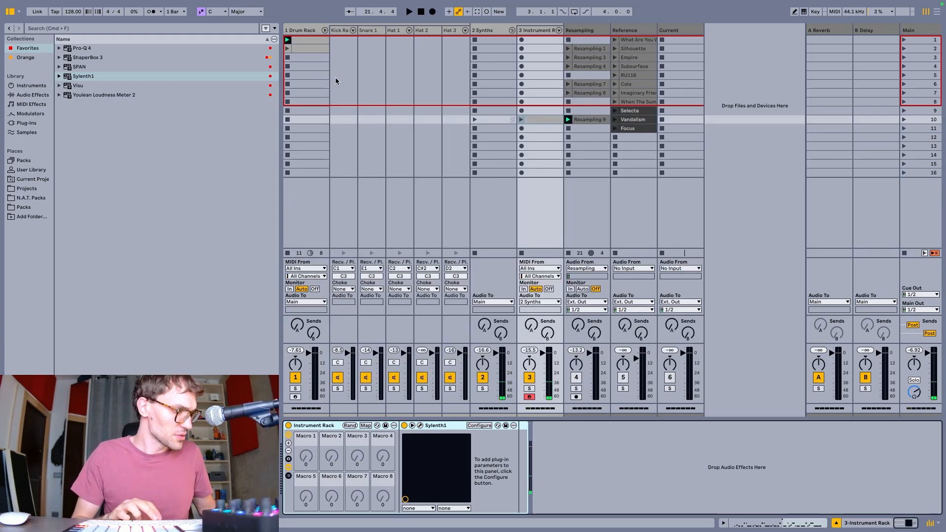
Play a monophonic synth part over the drum loop, capture it as a clip in scene 11, and stop playback
key(space)
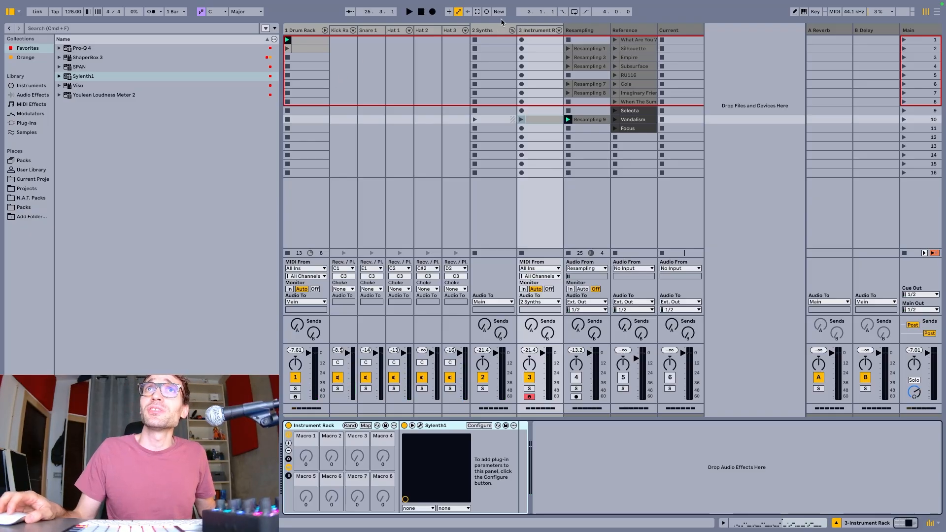
click(477, 13)
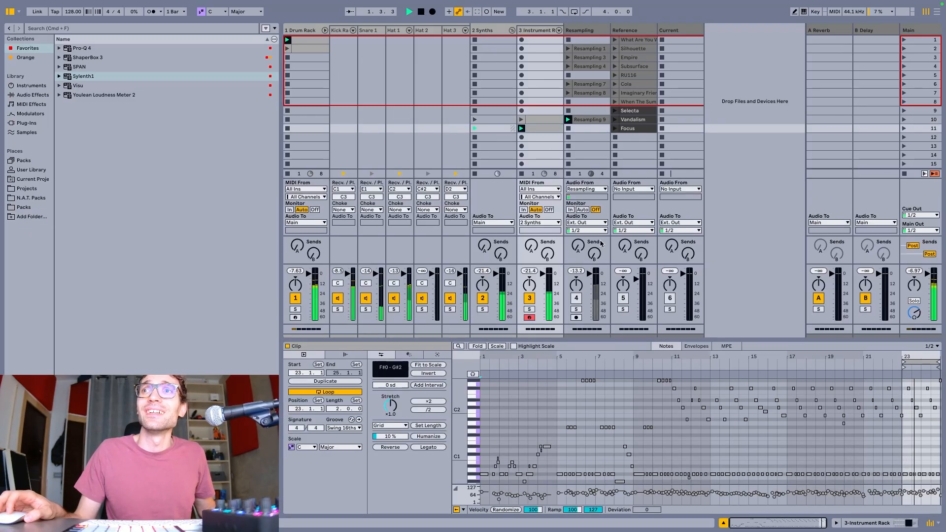
key(space)
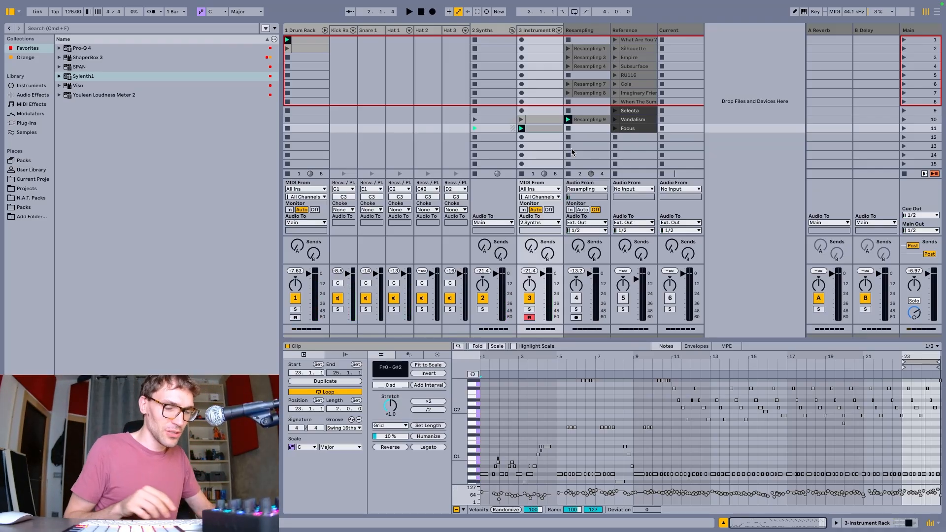
Play another synth take over the drum loop, capture it as a clip in scene 12, and stop playback
key(space)
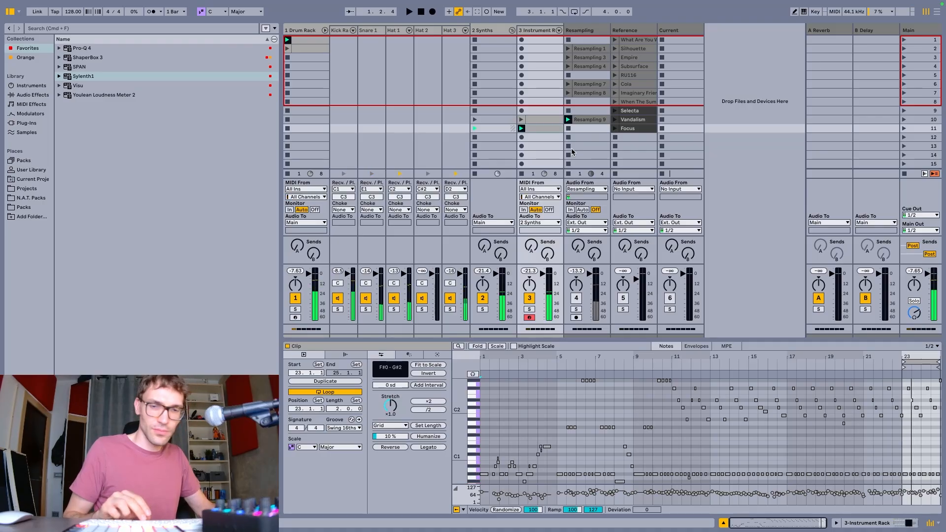
key(space)
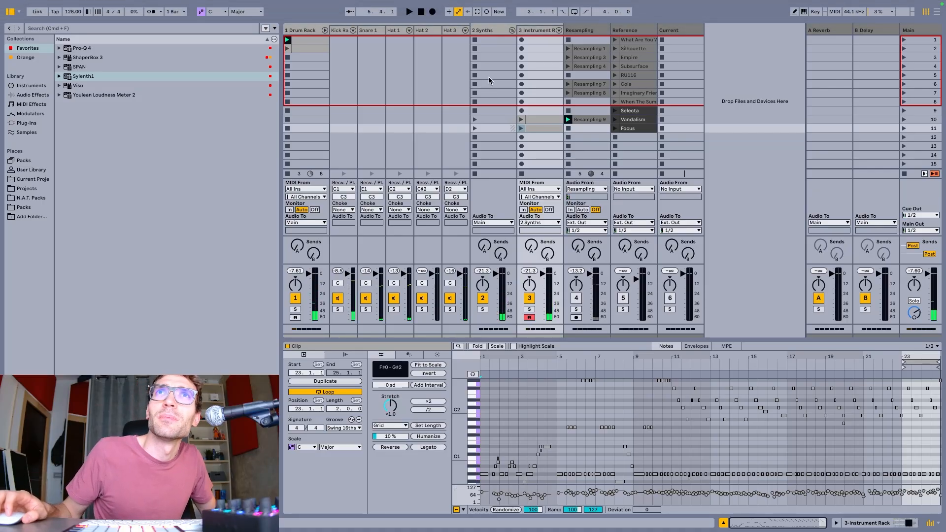
click(477, 12)
key(space)
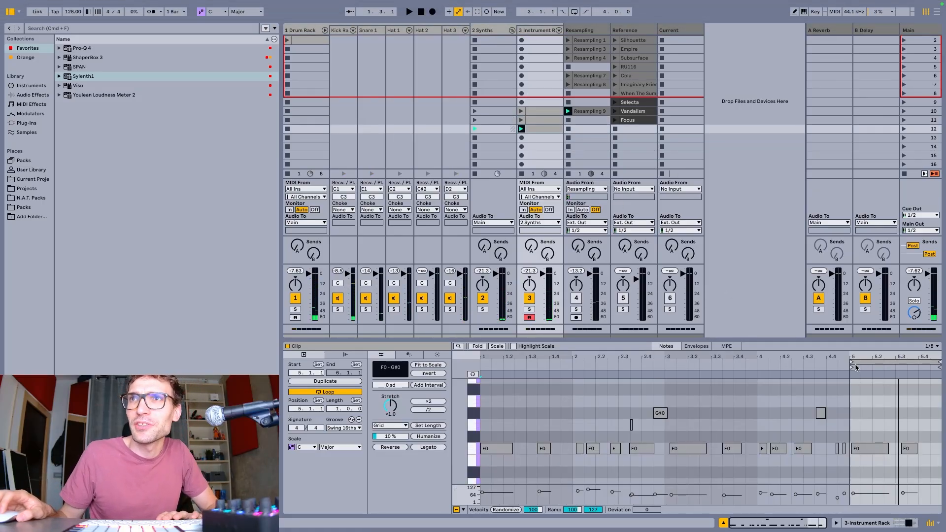
Set the scene 12 clip's loop to run from 1.1.1 to 3.1.1 and play it
drag(851, 363, 482, 375)
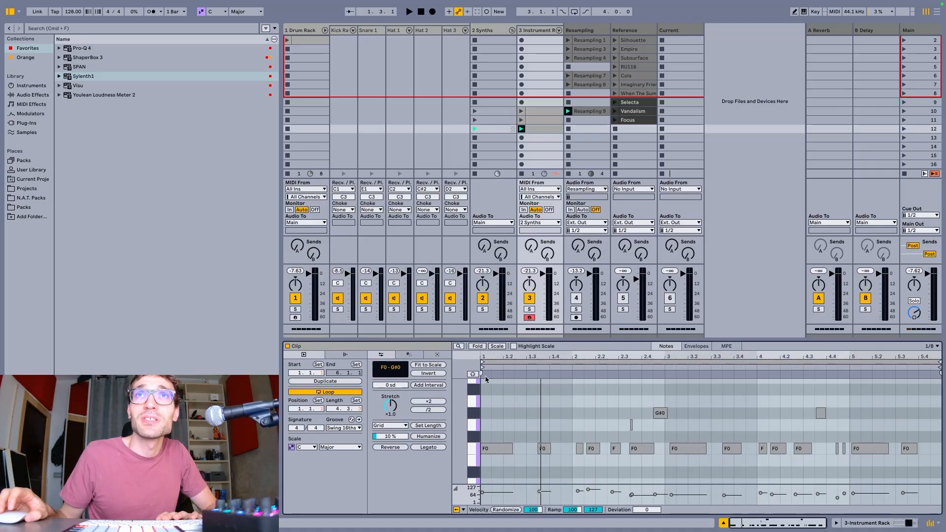
key(space)
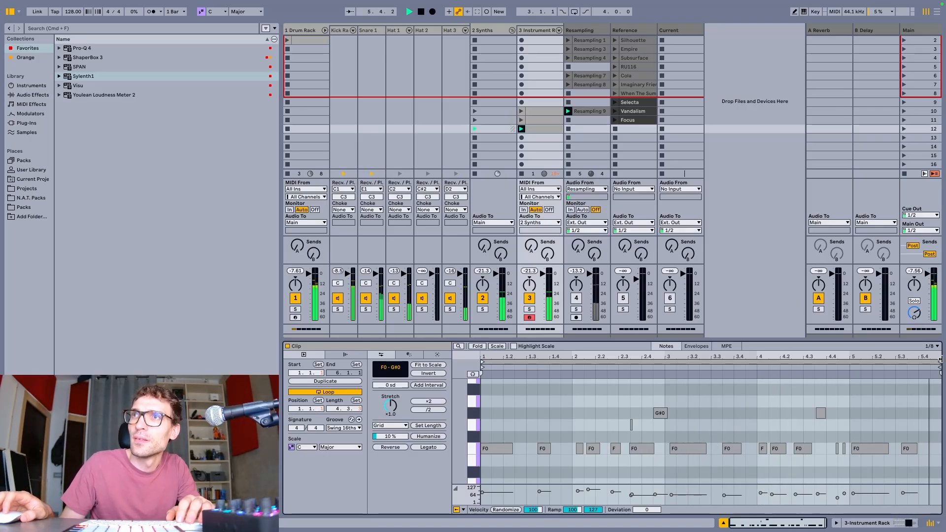
drag(939, 362, 665, 362)
key(space)
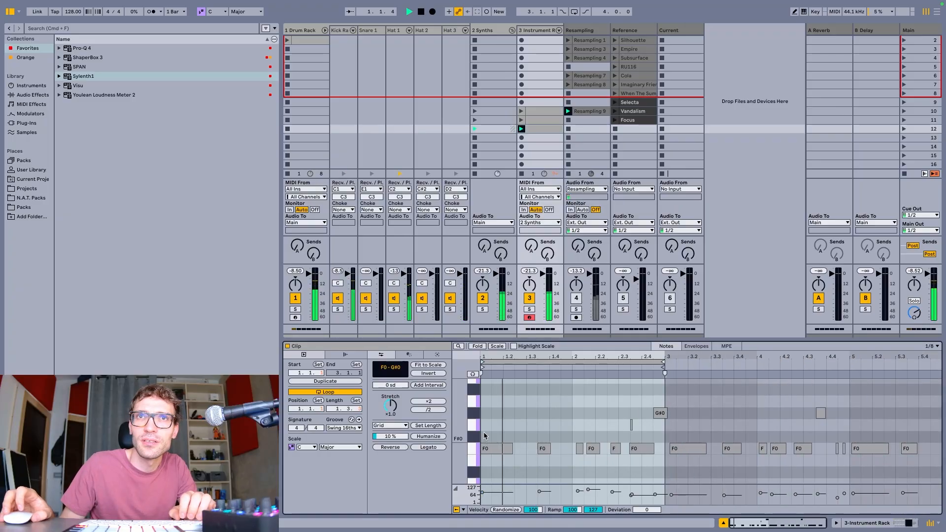
Quantize the first two F0 notes of bar 2 to the grid
scroll(485, 436, up, 5)
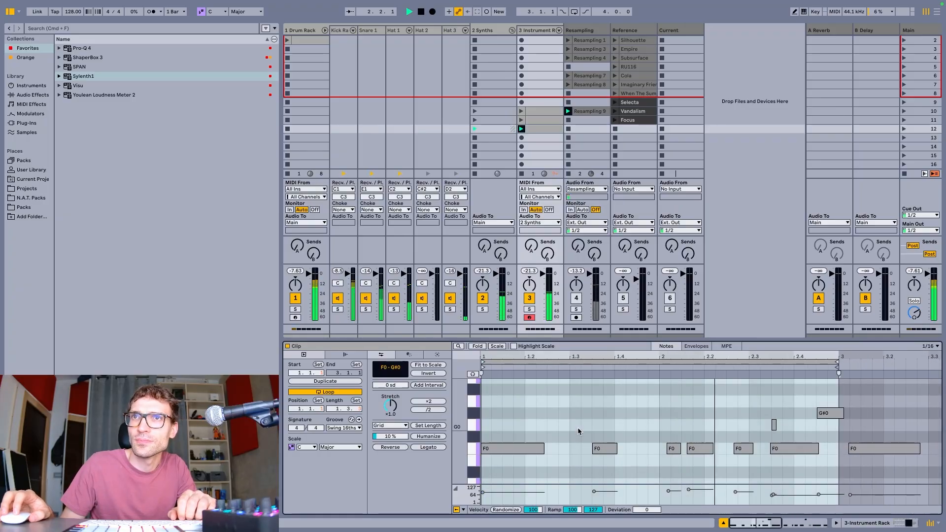
drag(667, 402, 686, 466)
key(super+u)
click(687, 449)
key(super+u)
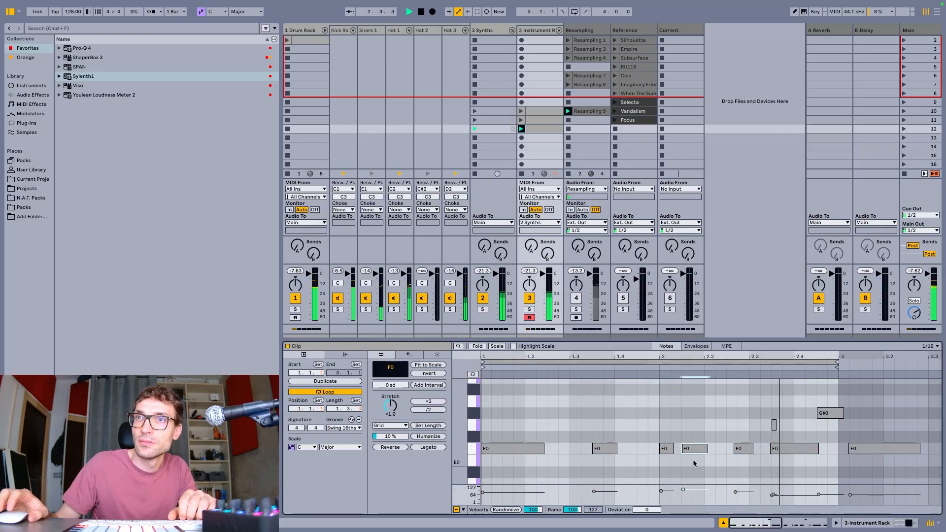
Stop playback and erase the F0 note near 2.3.3, keeping the short G0 note above it
key(space)
key(b)
click(774, 448)
click(766, 447)
click(767, 448)
scroll(778, 426, up, 5)
scroll(782, 423, up, 3)
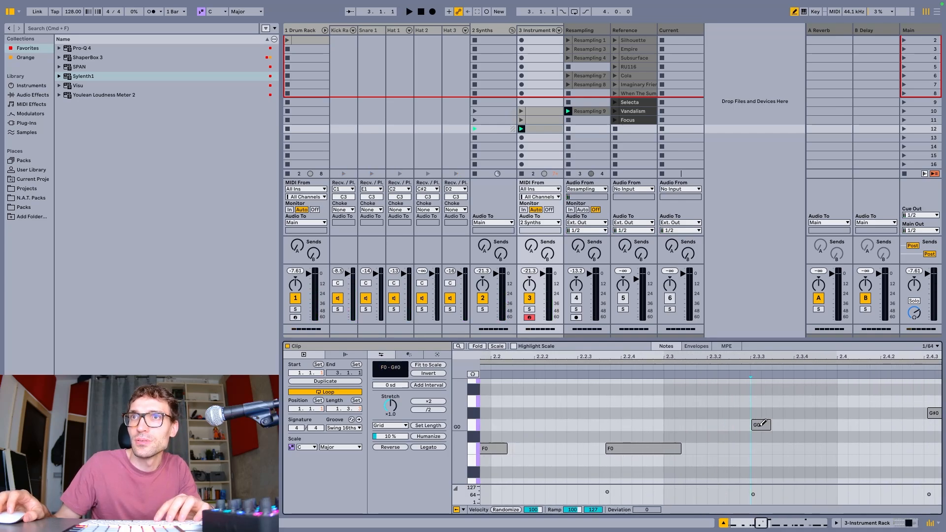
click(761, 424)
scroll(761, 424, down, 5)
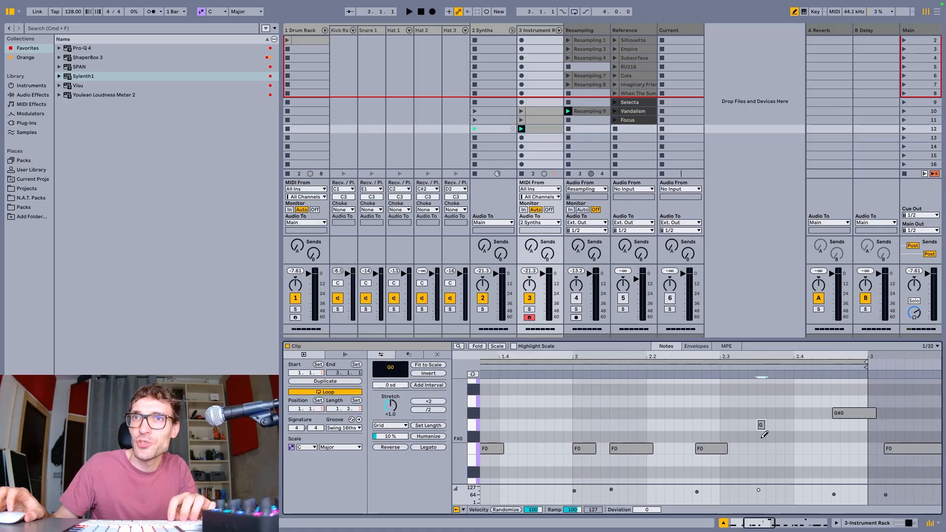
key(super)
key(super)
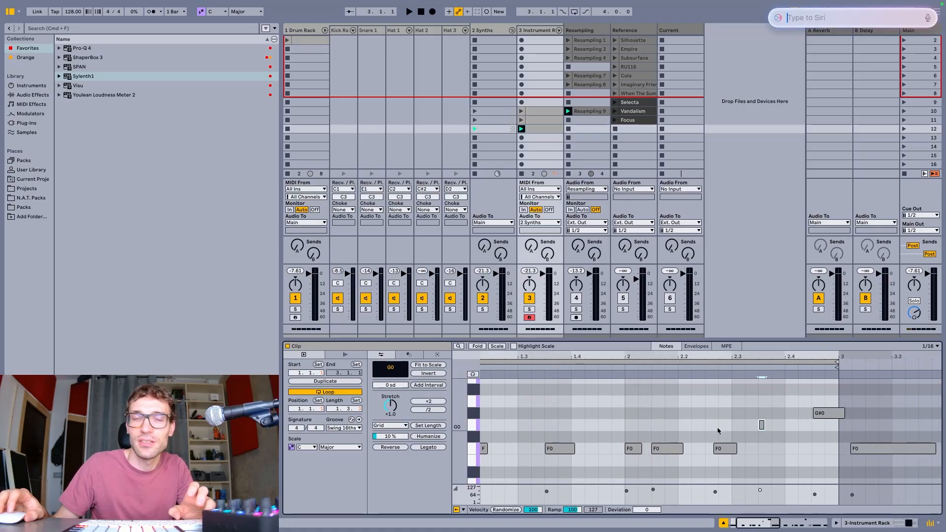
scroll(719, 425, down, 3)
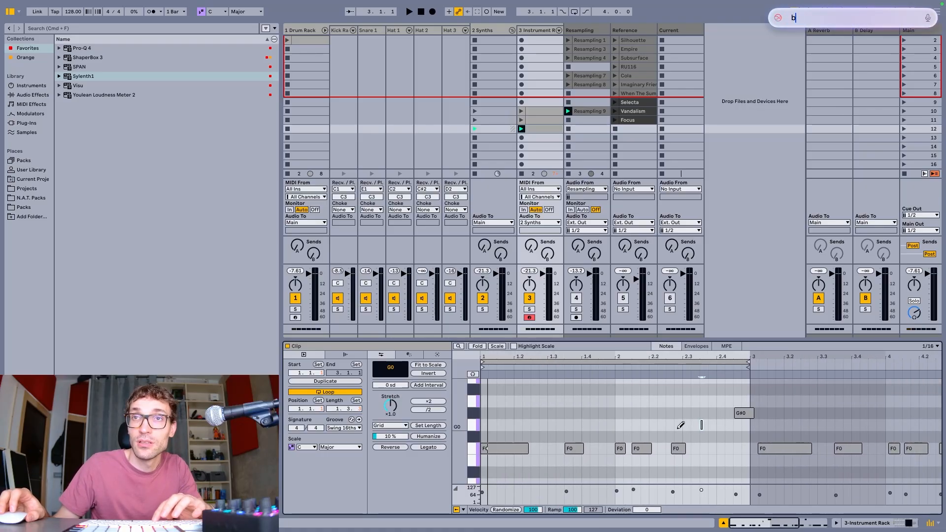
click(651, 424)
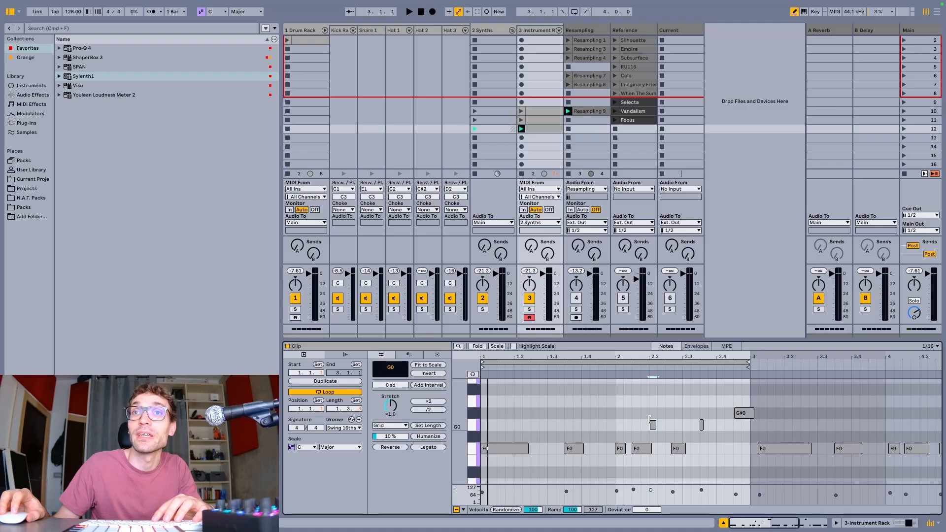
click(653, 424)
key(b)
Audition the edited two-bar loop with the drums, checking the F0 notes, and stop playback
key(space)
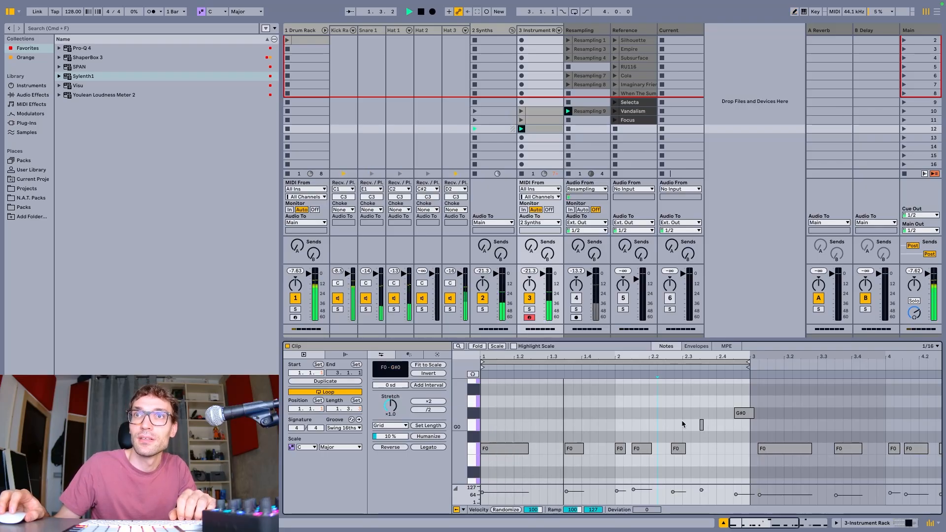
scroll(682, 448, up, 3)
click(676, 449)
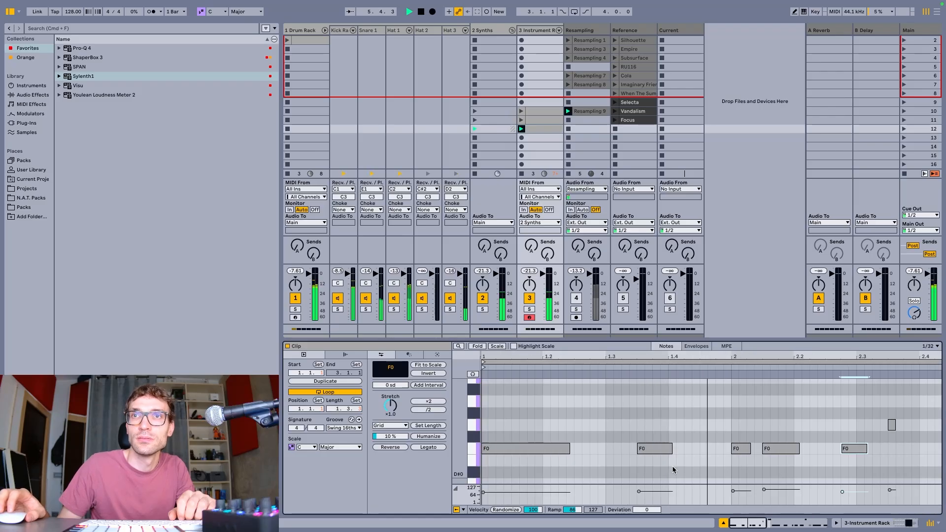
key(space)
Shorten the first two F0 notes of bar 2 slightly and audition the loop
click(619, 448)
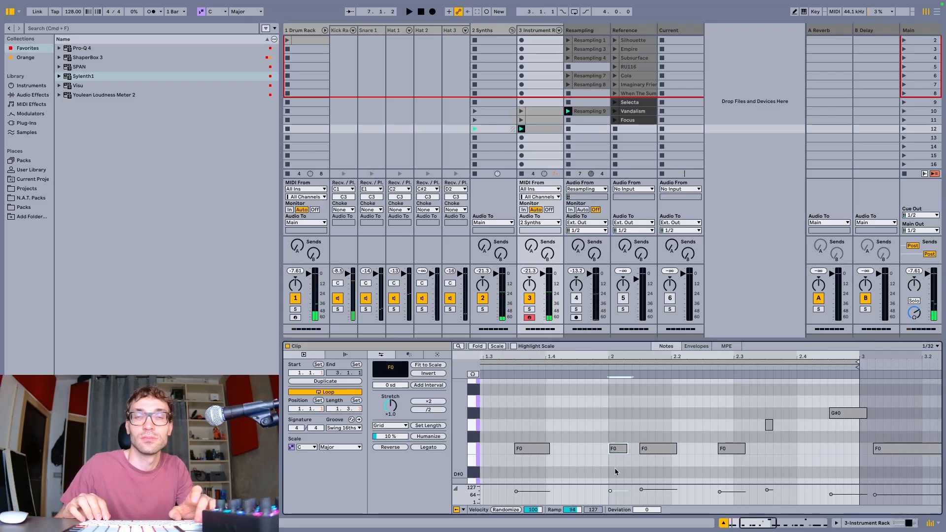
key(shift+Left)
key(super+2)
key(space)
click(655, 448)
scroll(659, 433, down, 2)
scroll(660, 432, down, 2)
key(space)
Look through the clip's Transform and Generate tools, including Arpeggiate and Rhythm
click(408, 354)
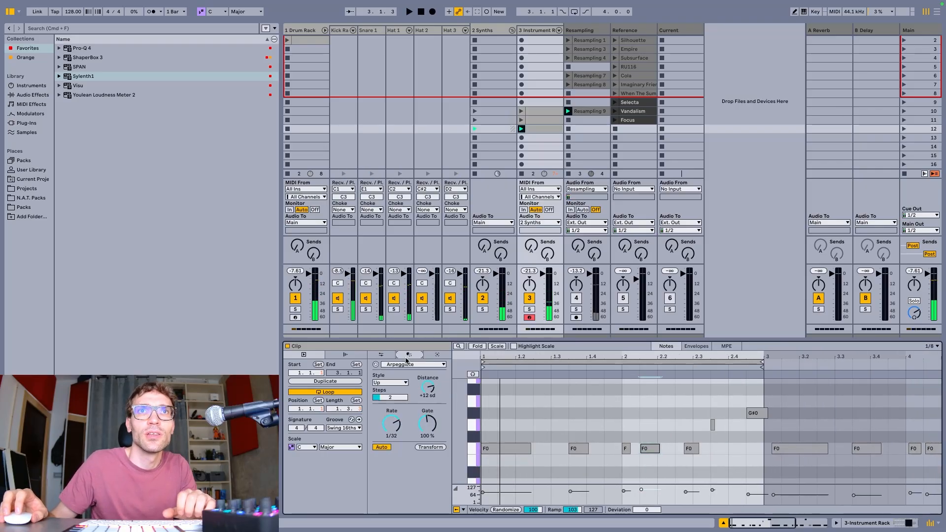
click(436, 354)
click(371, 356)
click(349, 357)
click(318, 359)
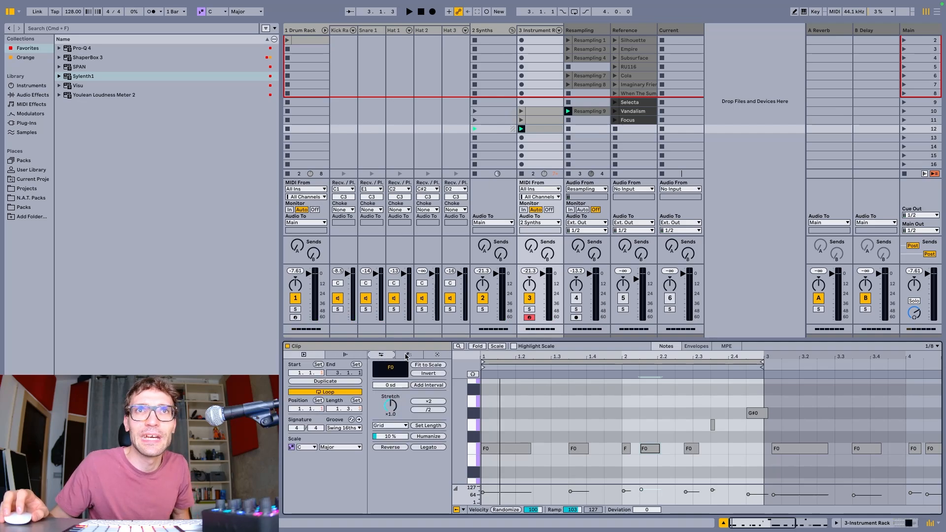
click(408, 354)
click(430, 356)
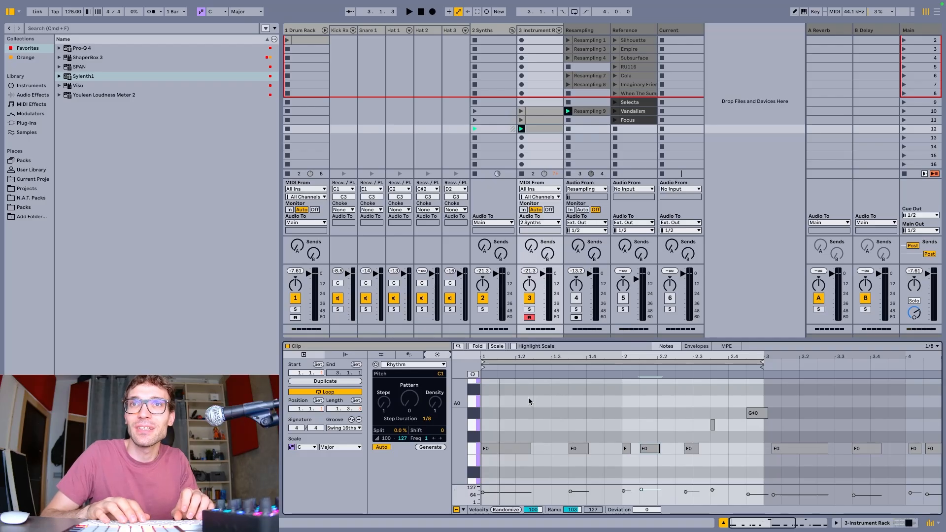
Open the Quantize settings, include note ends in the adjustment, and quantize the F0 note near beat 1.3
key(shift+super+u)
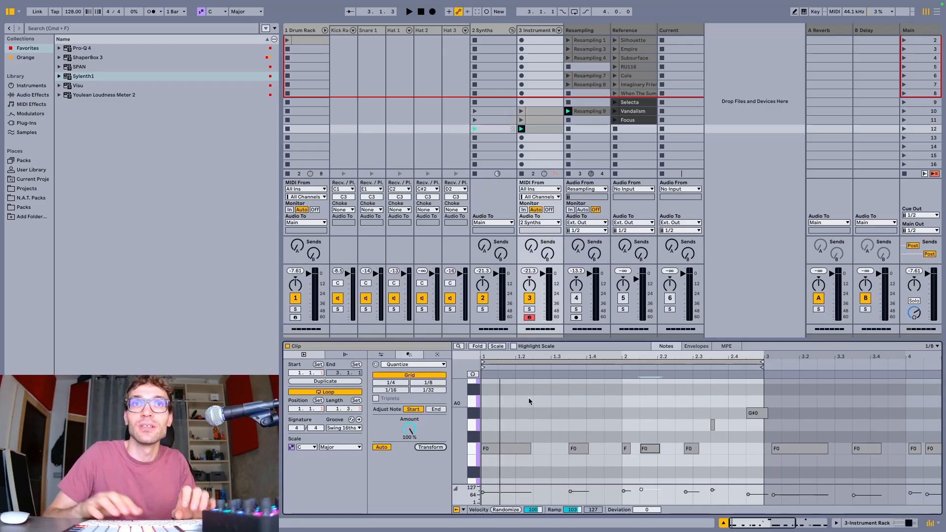
click(436, 409)
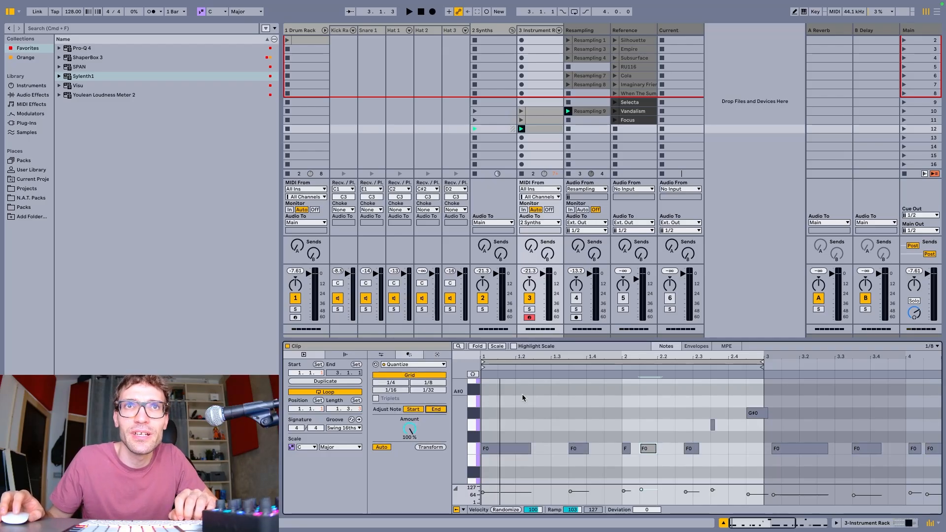
scroll(528, 395, down, 3)
scroll(540, 398, up, 3)
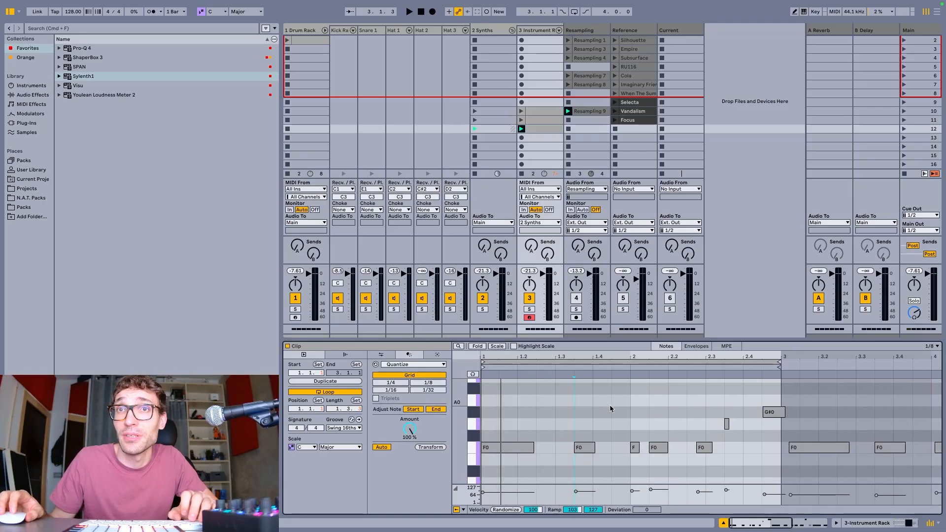
click(587, 448)
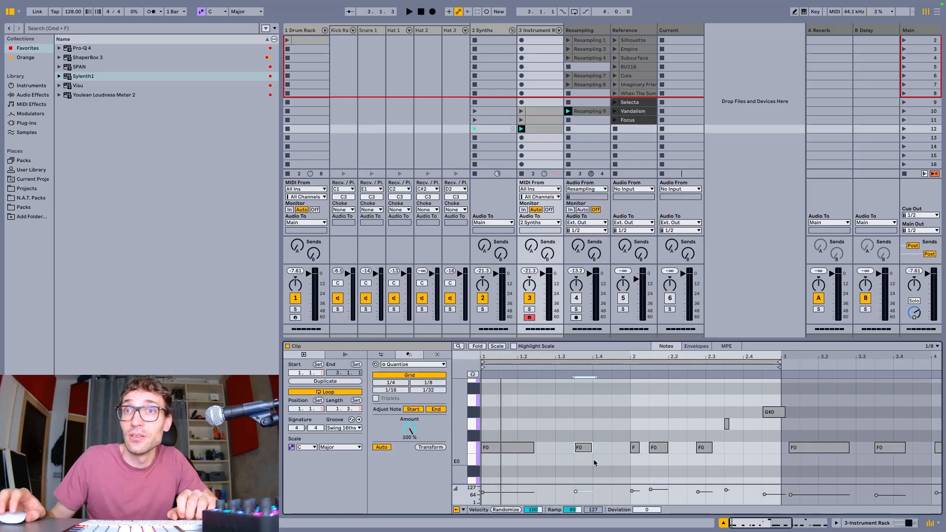
Try quantizing the notes from beat 2.3 to the start of bar 3 on the 1/8 grid, and undo it
drag(687, 433, 799, 444)
key(super+u)
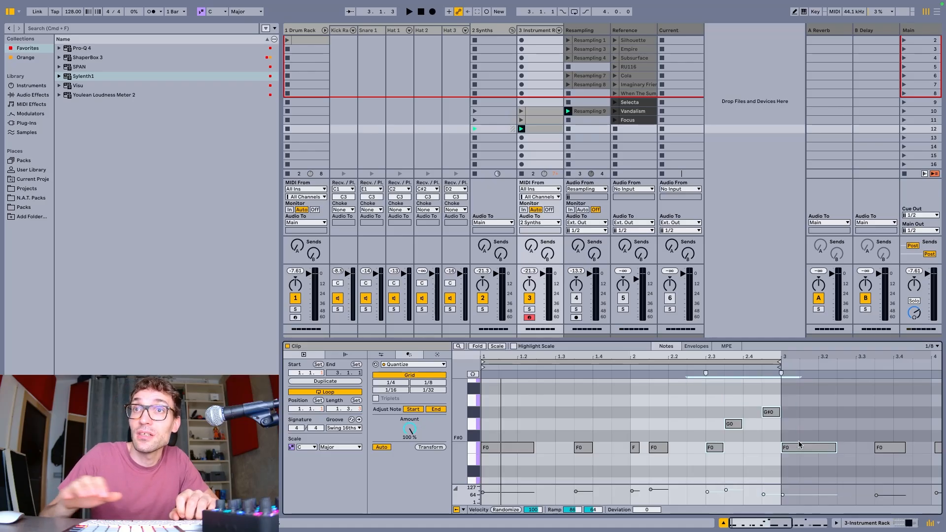
key(super+z)
key(super+z)
click(759, 441)
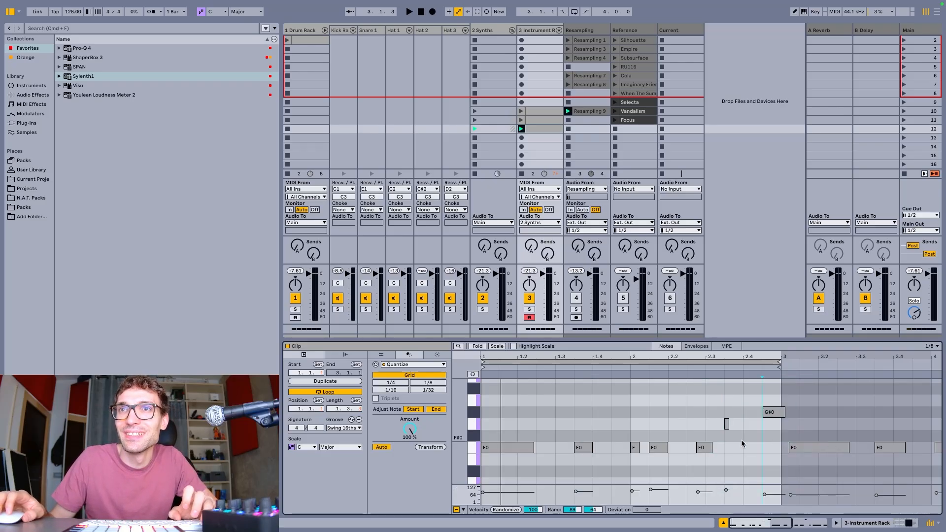
Quantize the F0, G0 and G#0 notes near the end of bar 2 to a 1/16 grid
key(super+1)
drag(689, 386, 767, 462)
key(super+u)
Shorten the F0 note near beat 2.3 and, on a 1/32 grid, the following G0 note, and play the loop
click(702, 447)
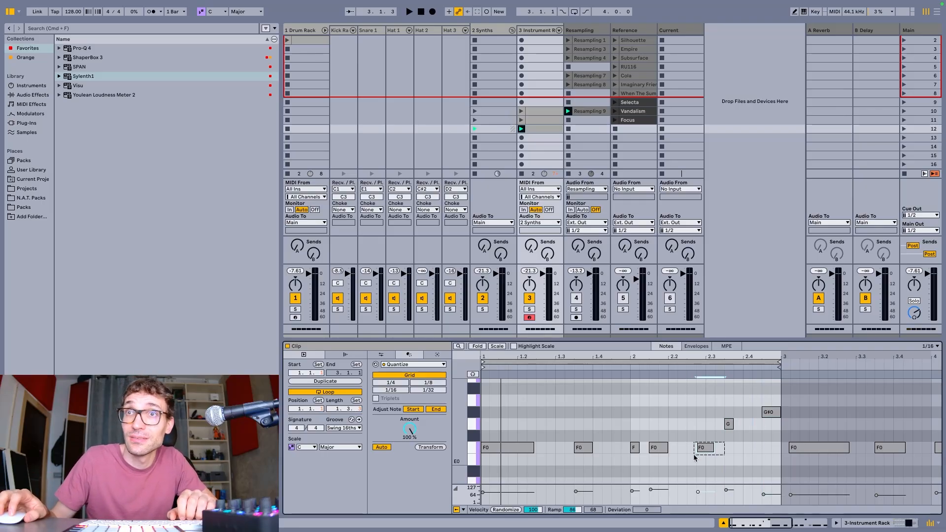
key(shift+Left)
click(741, 414)
key(super+1)
drag(740, 414, 723, 436)
key(shift+Left)
key(space)
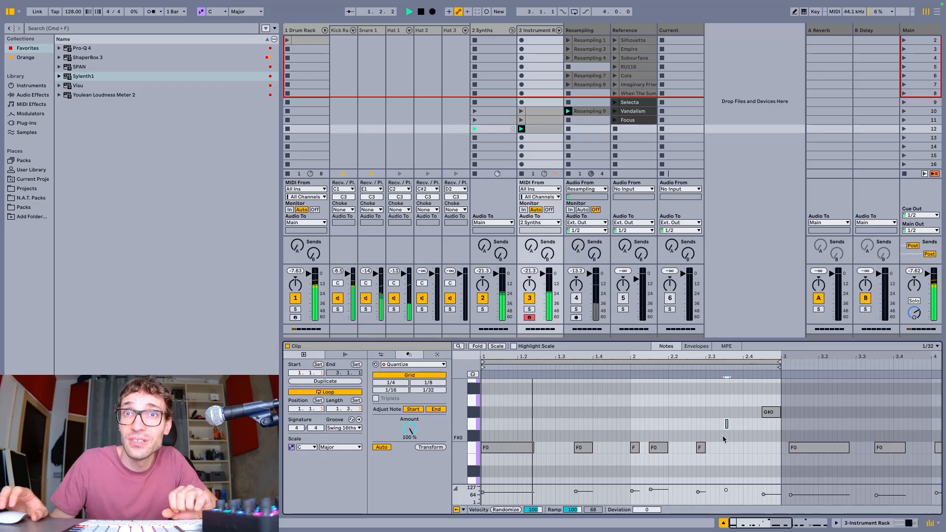
Try nudging the first F0 note of bar 1 later by 1/32 during playback, and return it to the bar start
drag(550, 393, 530, 465)
key(Right)
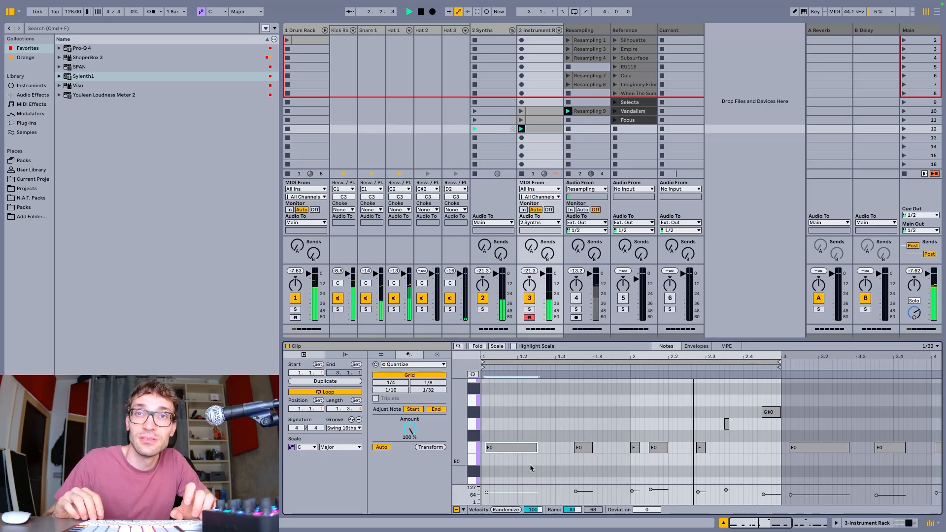
key(Left)
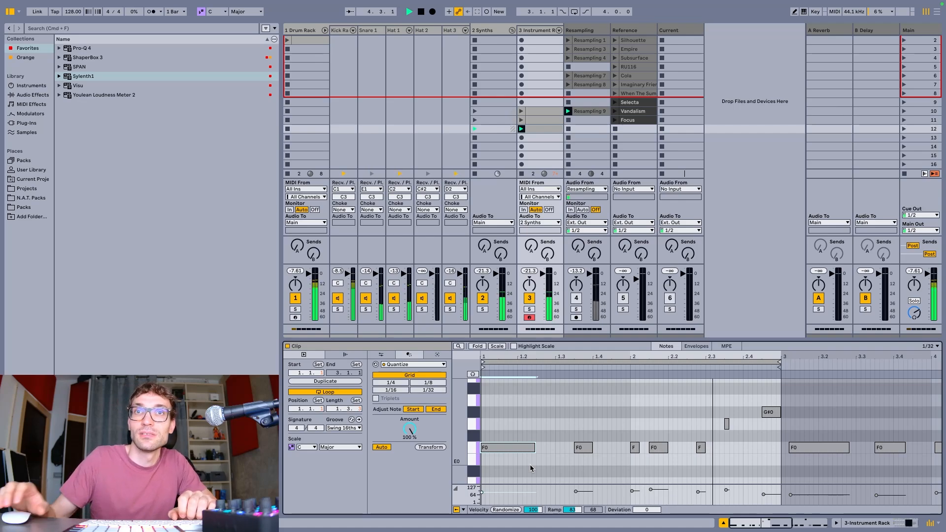
Audition the synth clip in scene 10 with the drums and stop playback
click(546, 111)
key(Return)
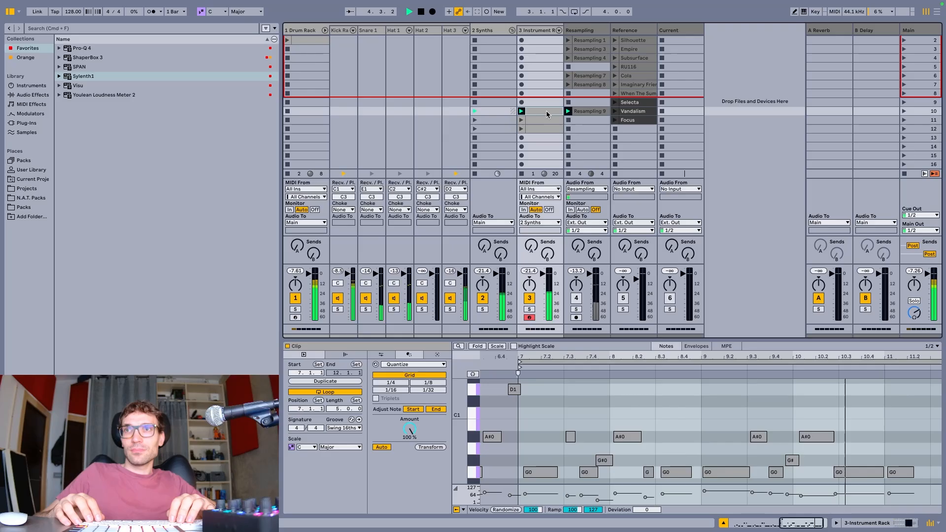
key(space)
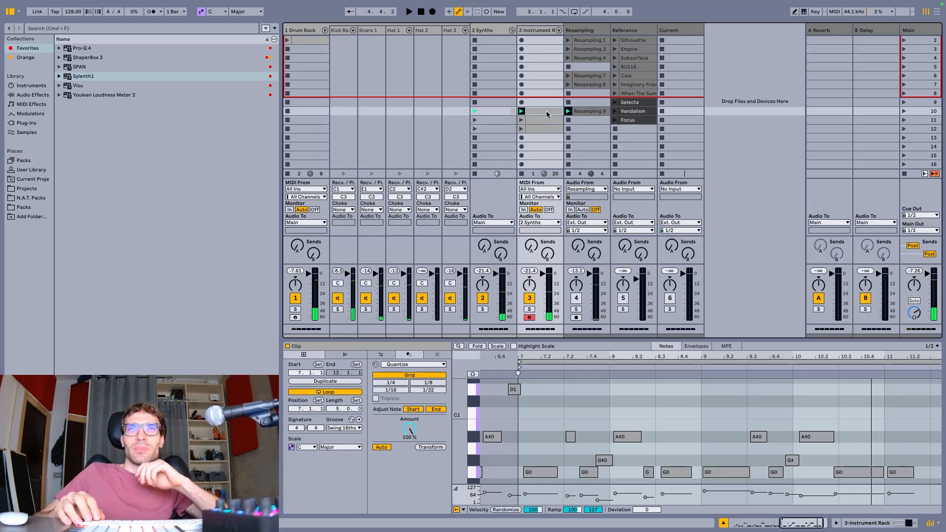
Launch the synth clip in scene 11 and extend its loop back to bar 17, making it eight bars long
key(Down)
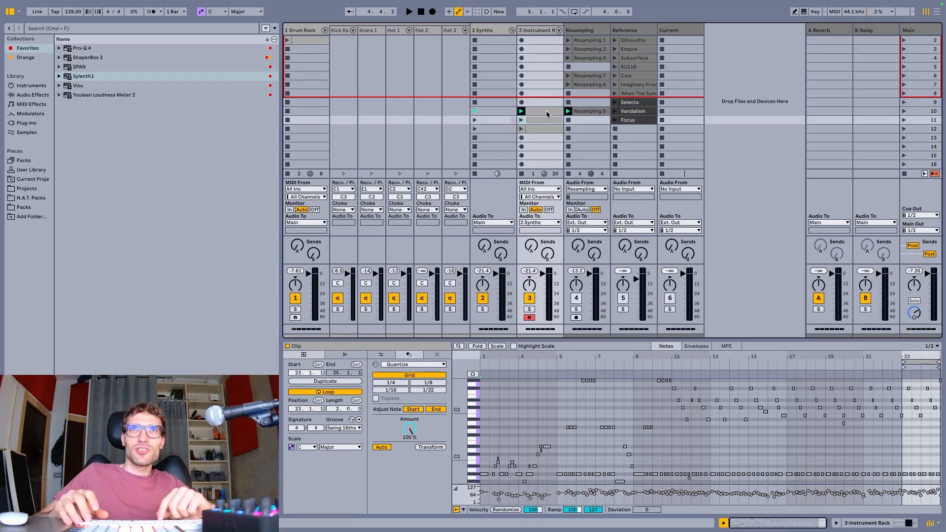
key(Return)
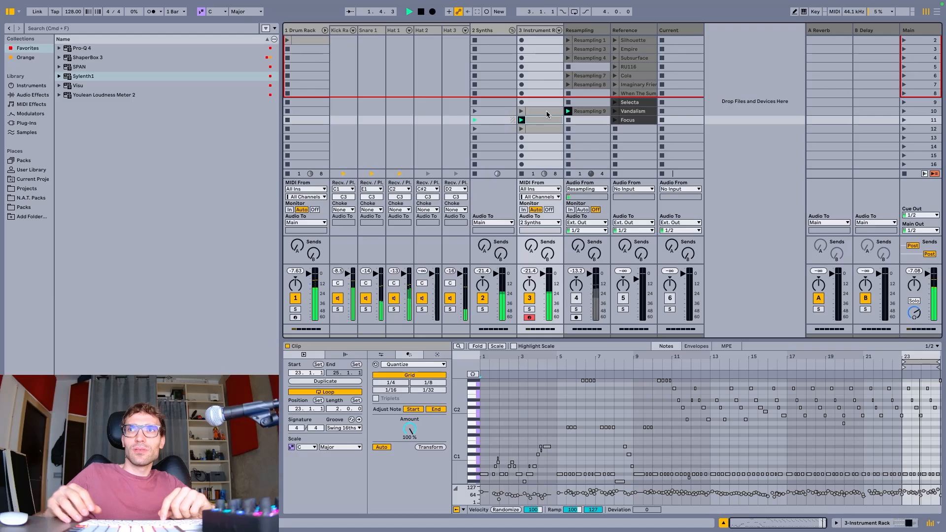
drag(904, 366, 786, 367)
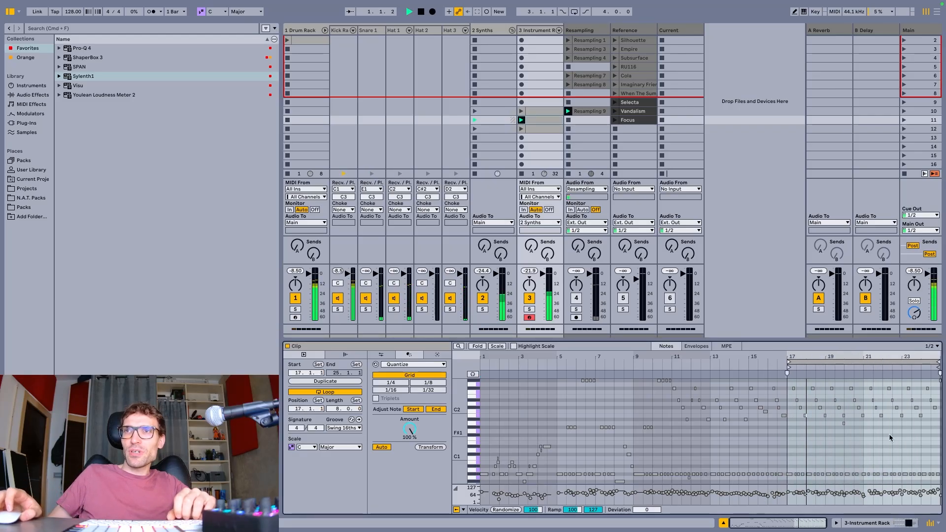
key(z)
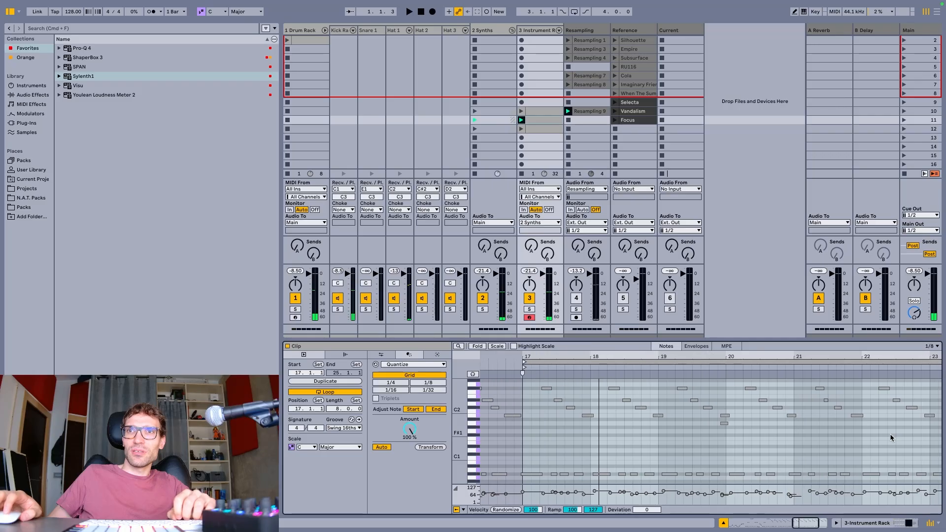
Try quantizing the notes from bar 17 to bar 23 to the 1/16 grid and audition the loop with the drums
click(527, 383)
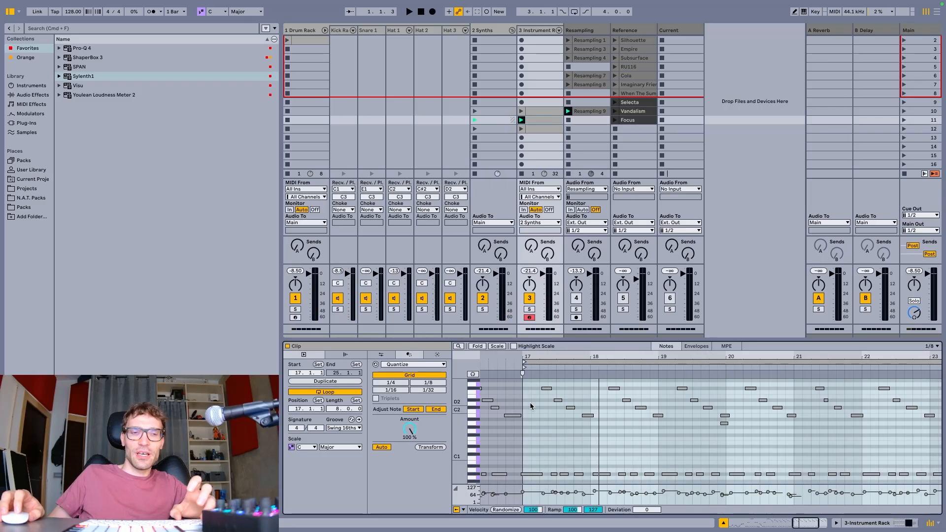
key(ctrl+a)
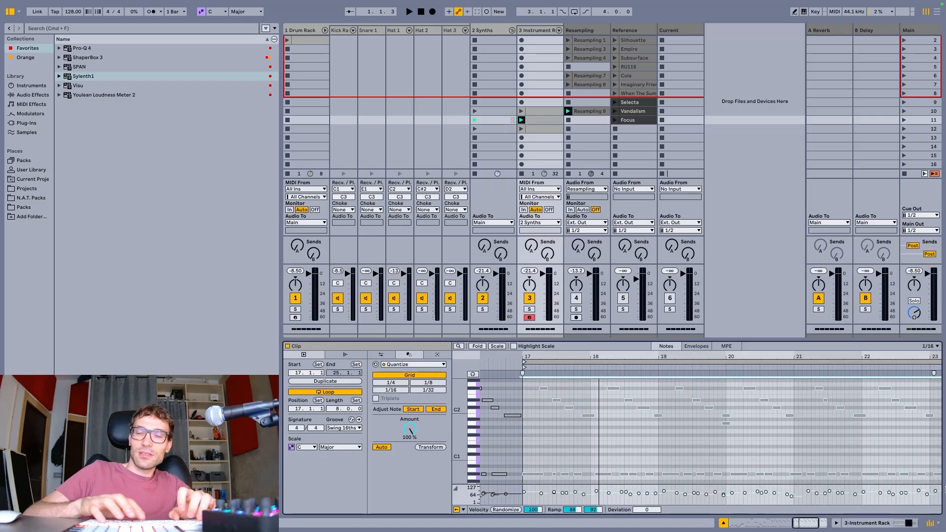
key(space)
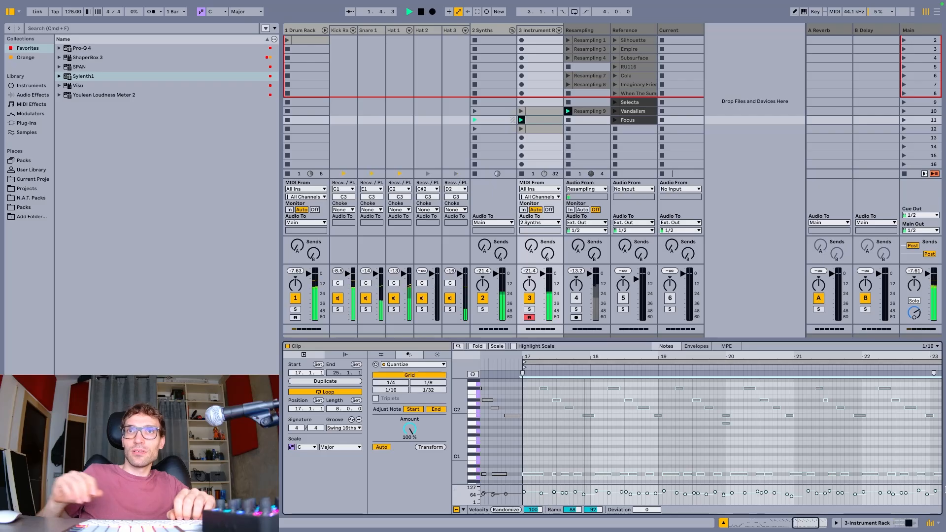
scroll(658, 435, up, 2)
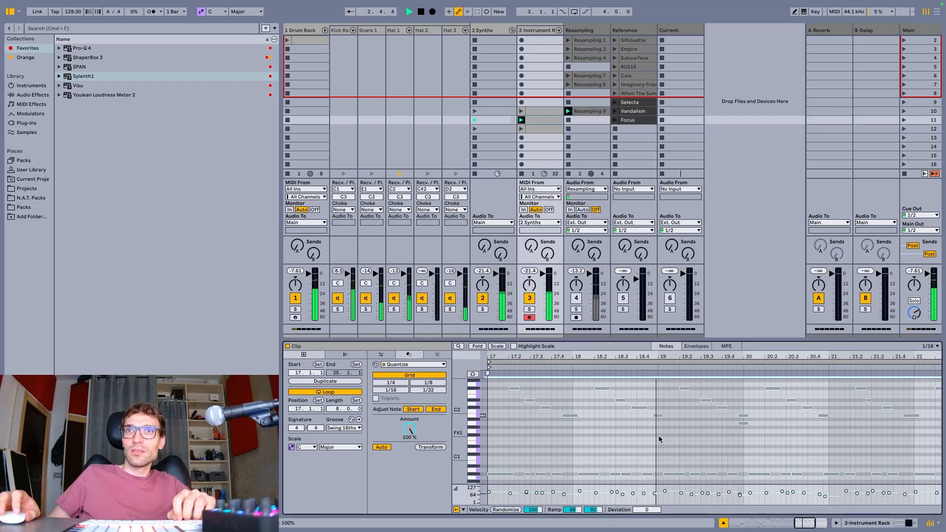
scroll(658, 436, down, 2)
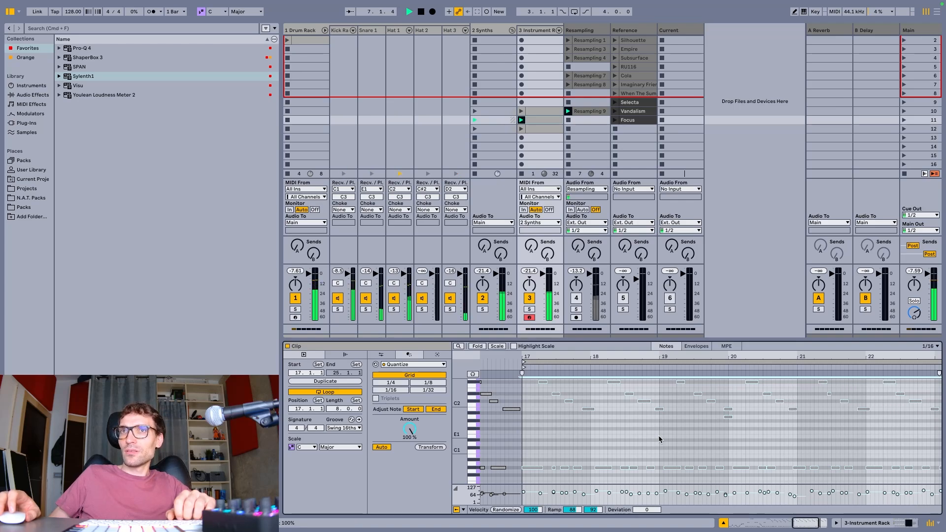
scroll(660, 439, down, 5)
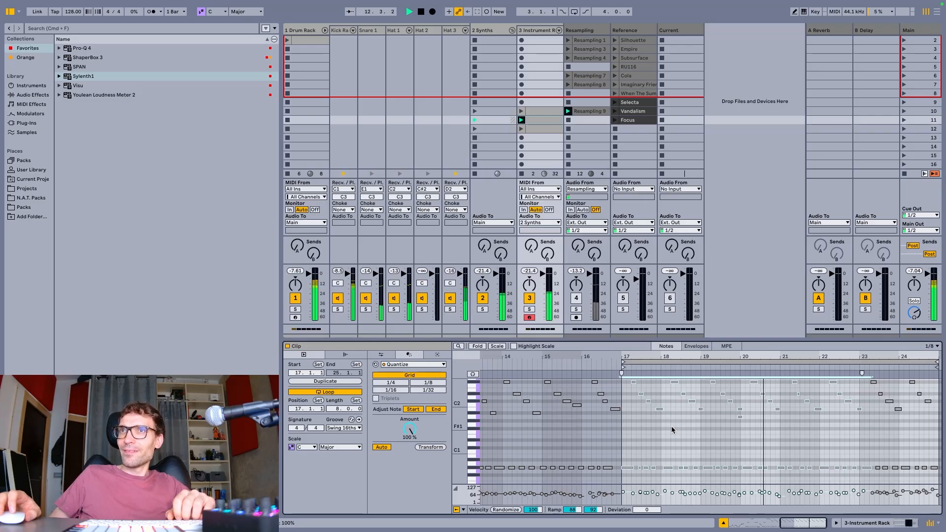
key(space)
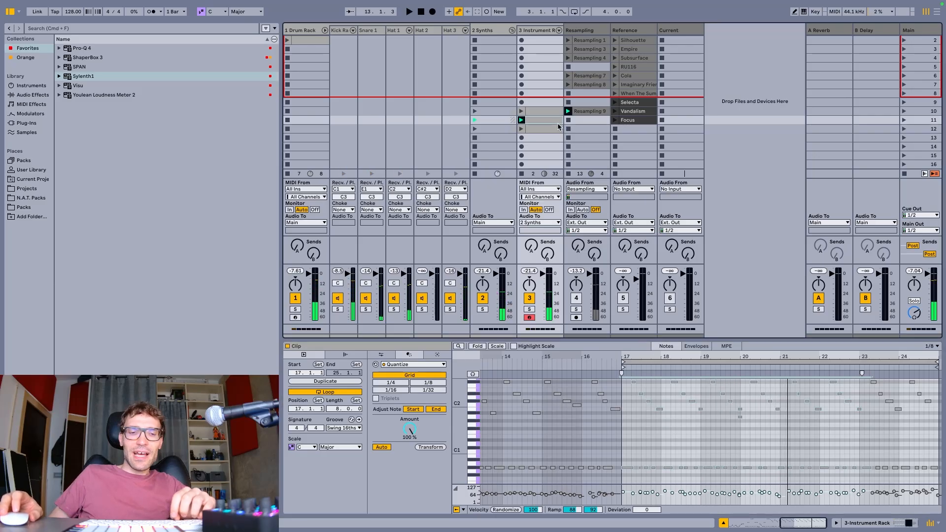
Undo the quantize of the eight-bar clip and shift the synth clips in scenes 10 and 11 up one scene
drag(540, 111, 539, 103)
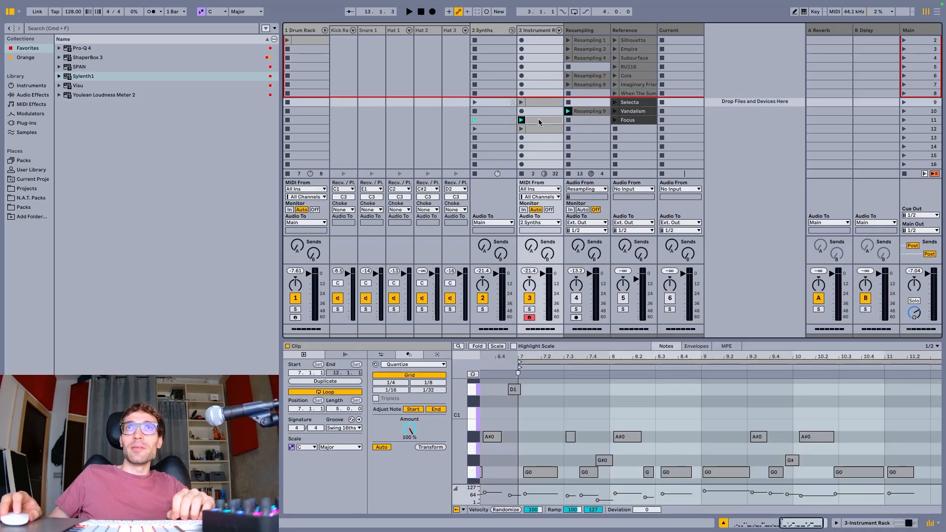
click(538, 119)
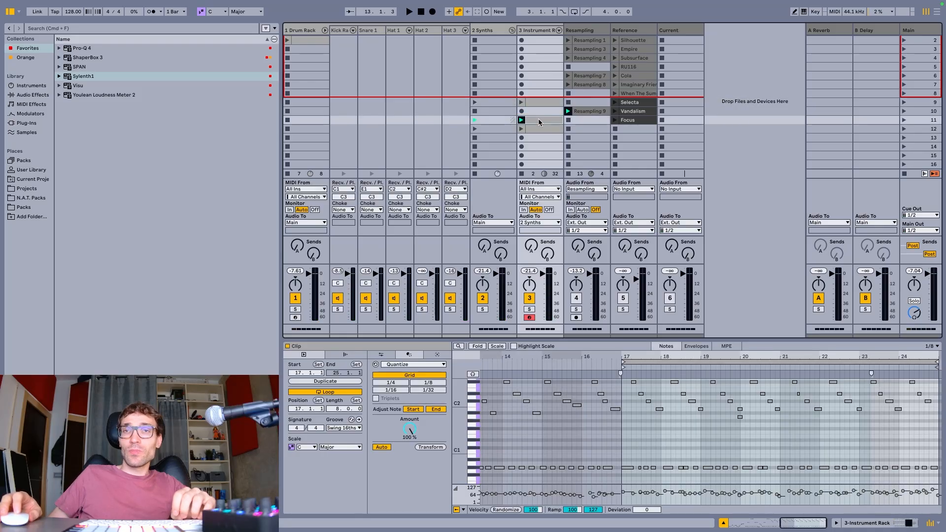
key(super+z)
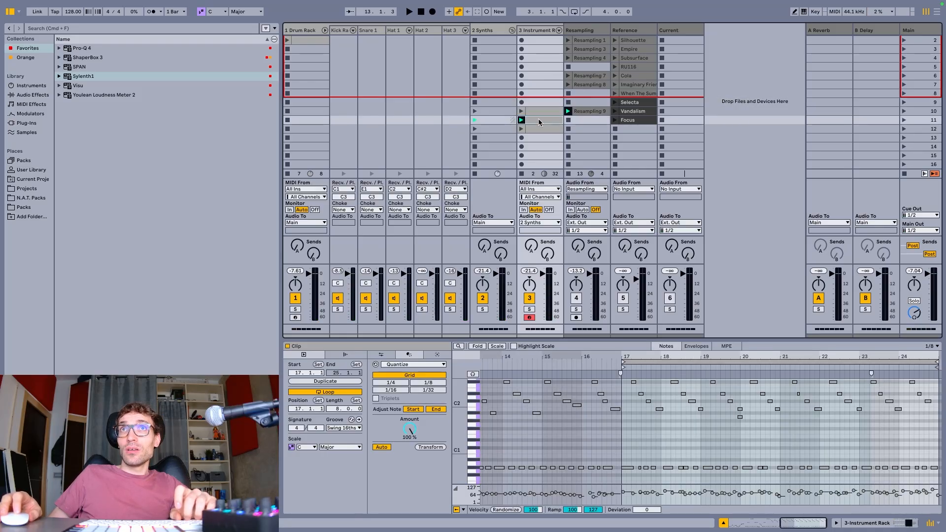
key(super+z)
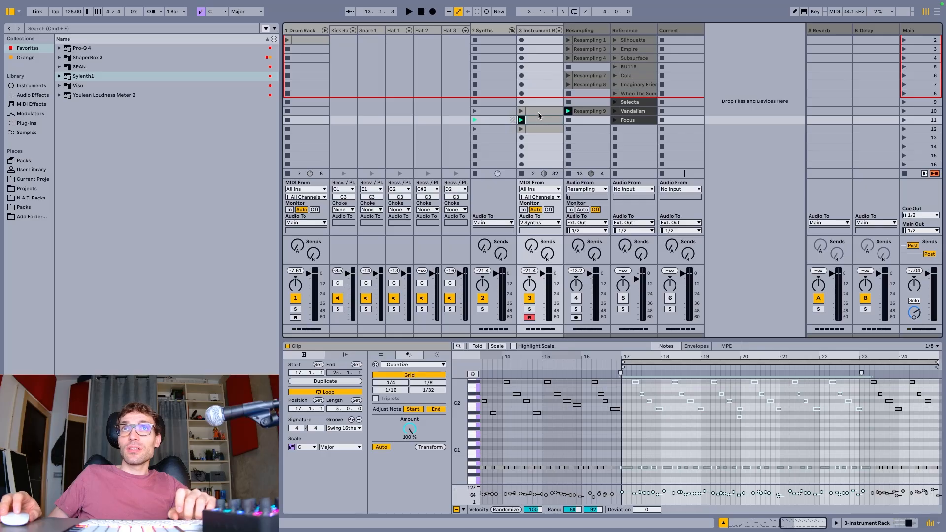
key(super+z)
key(super+z)
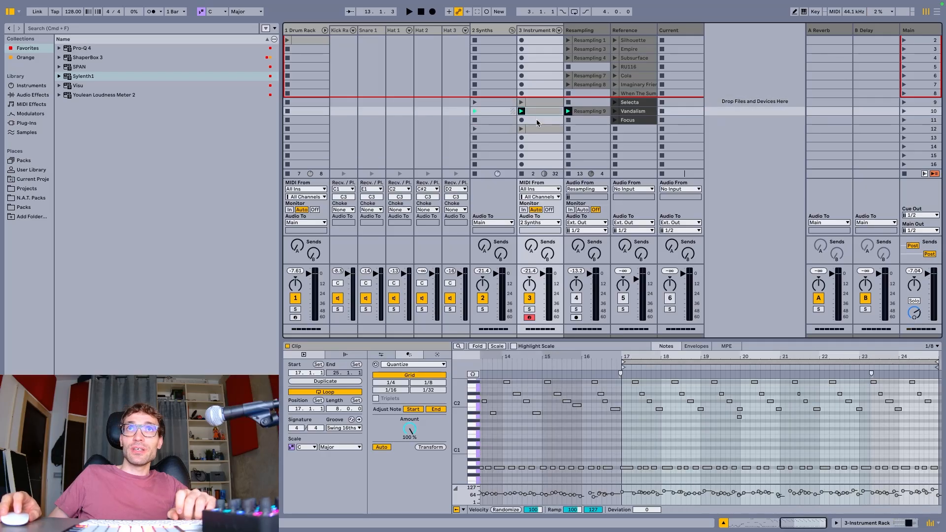
Paste a backup copy of the eight-bar clip into scene 11 and audition the clip in scene 10
click(536, 120)
key(super+v)
click(537, 111)
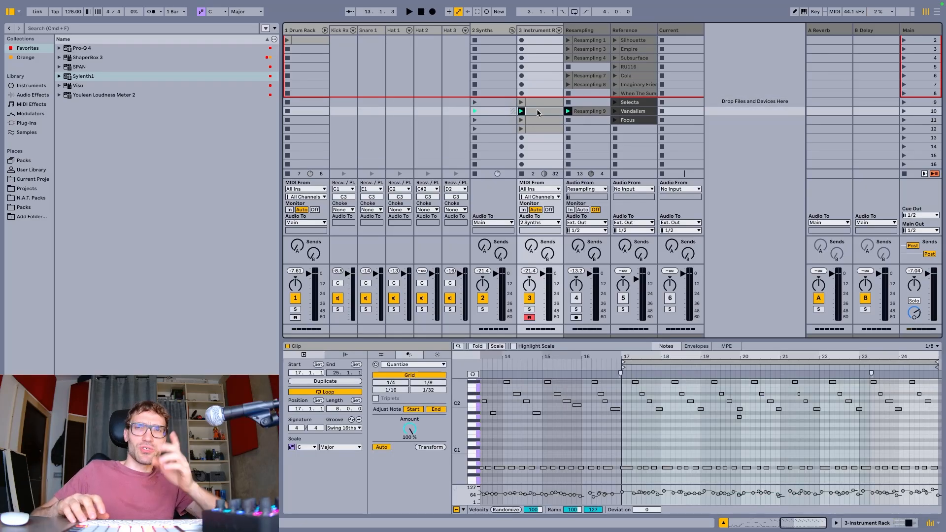
key(space)
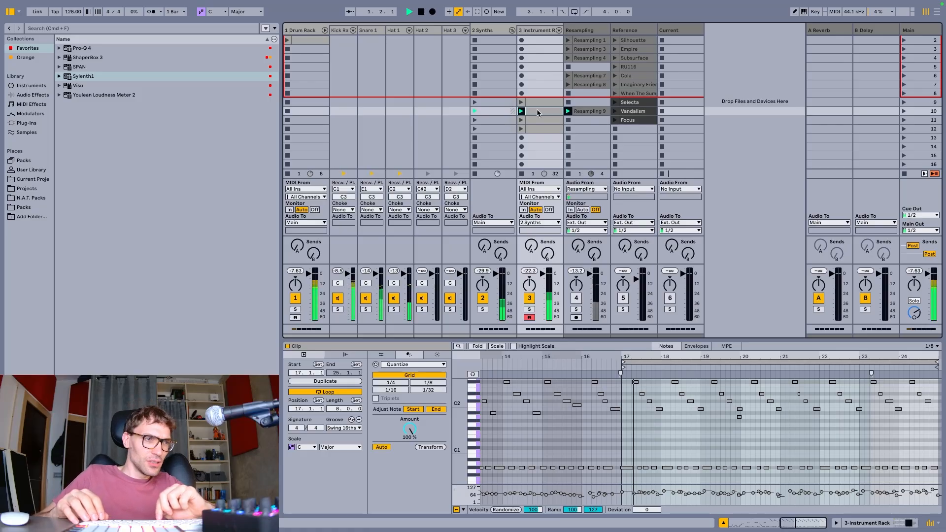
key(space)
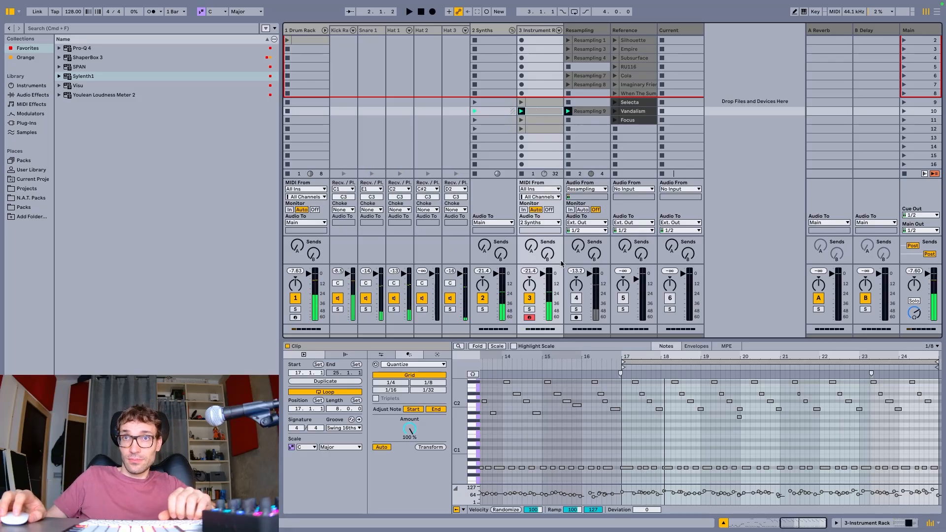
Quantize the first low note at bar 17 of the scene 10 clip and audition the result
click(628, 467)
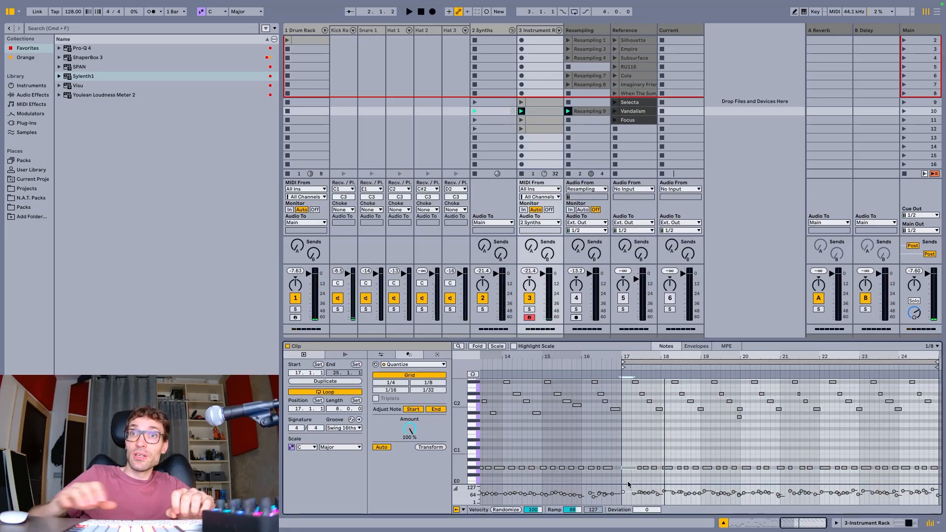
key(space)
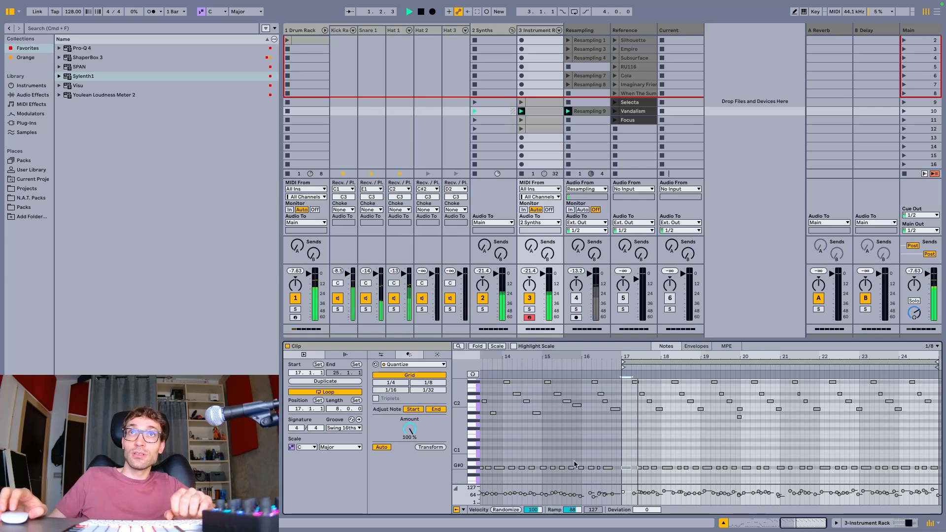
scroll(646, 422, up, 3)
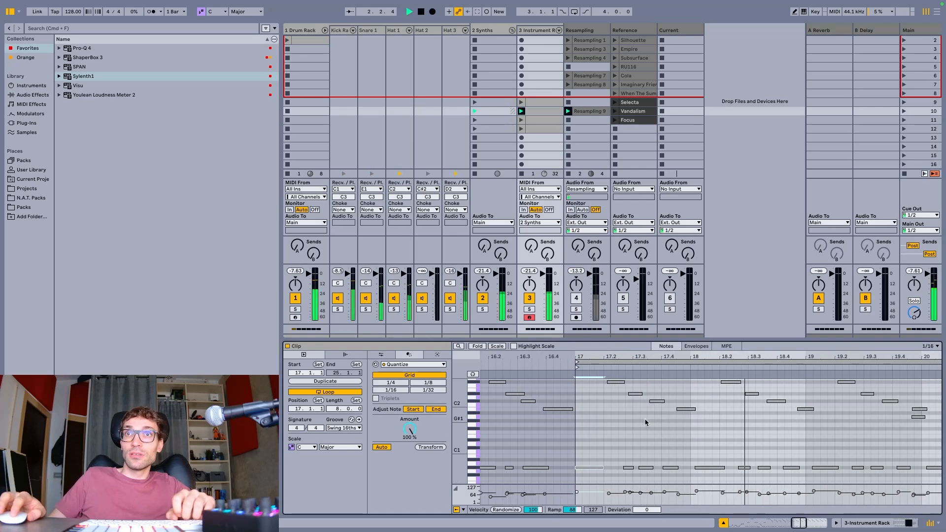
scroll(645, 422, up, 2)
key(space)
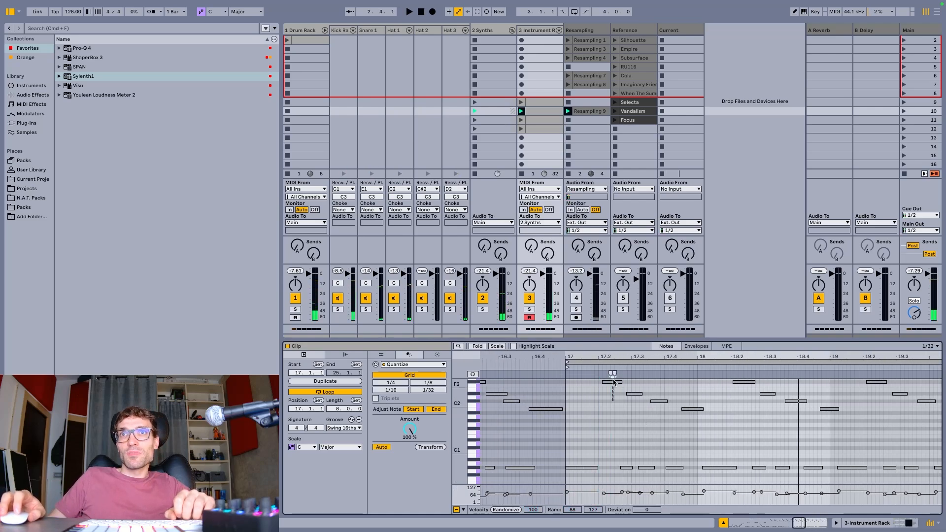
Quantize the high F2 note near beat 17.2 and audition the start of the loop
click(612, 381)
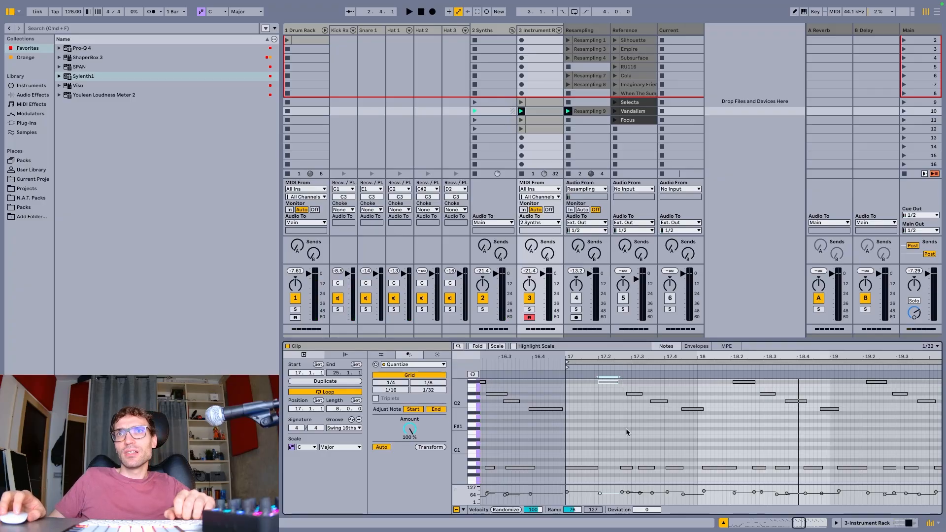
key(space)
key(space)
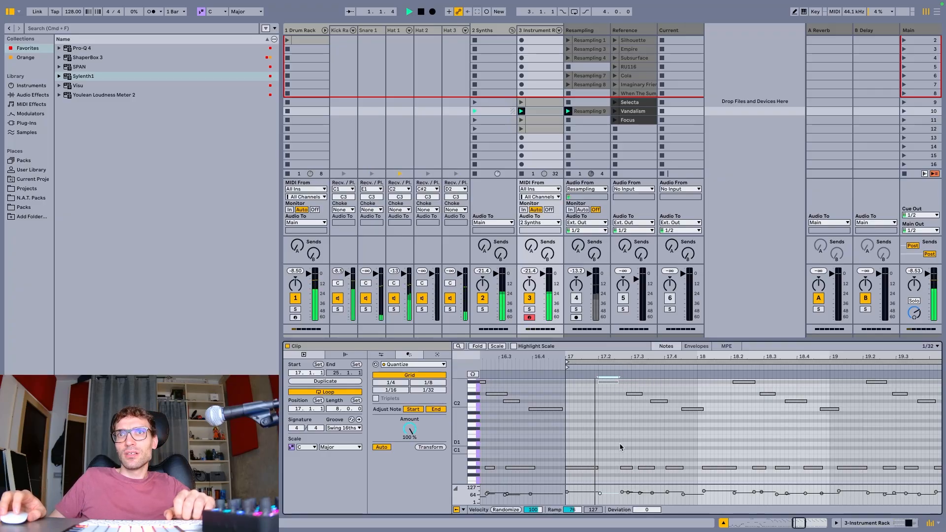
key(space)
Audition the unedited copy of the eight-bar clip in scene 11 for comparison
drag(620, 443, 624, 480)
drag(604, 402, 609, 370)
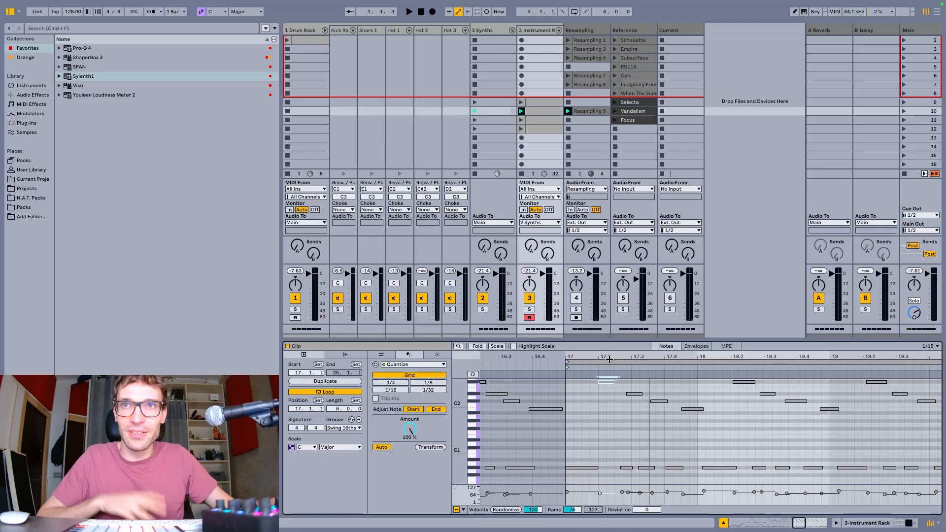
click(540, 119)
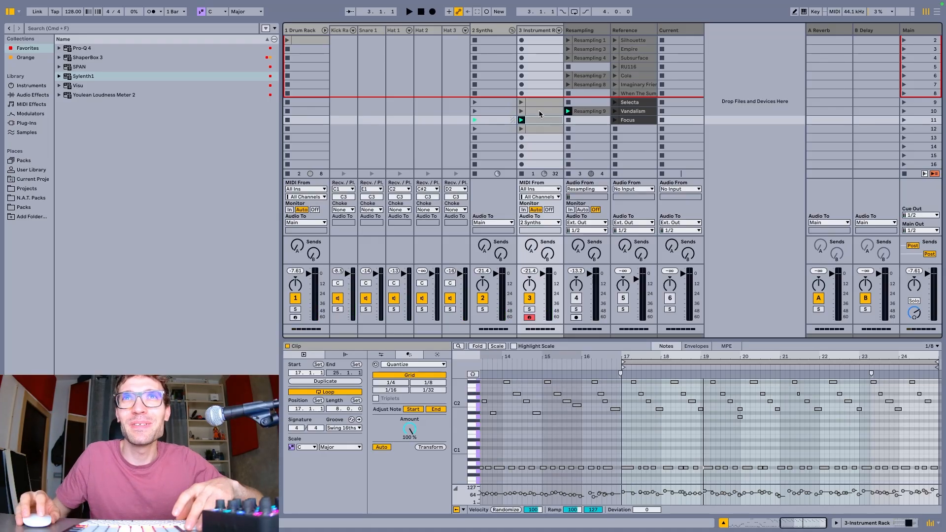
Audition the four-bar loop of the partly quantized clip in scene 10
click(540, 114)
scroll(843, 429, up, 4)
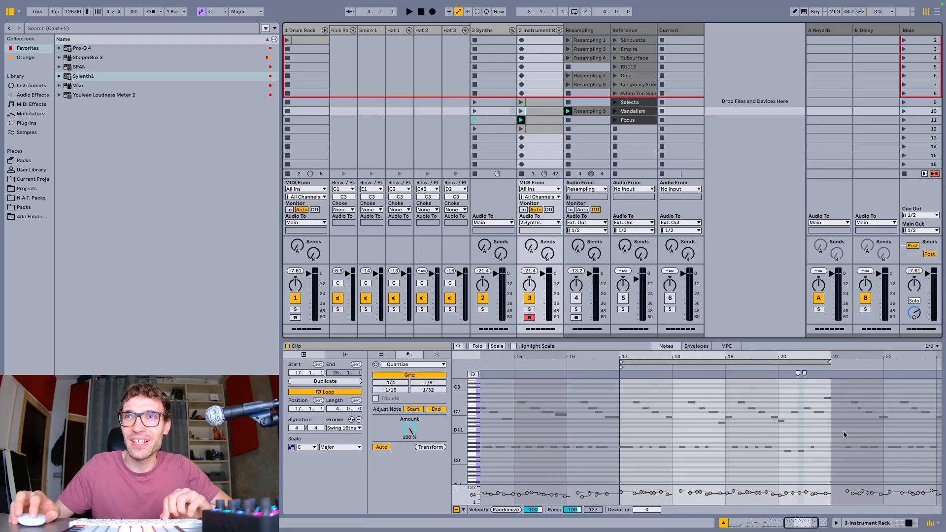
key(space)
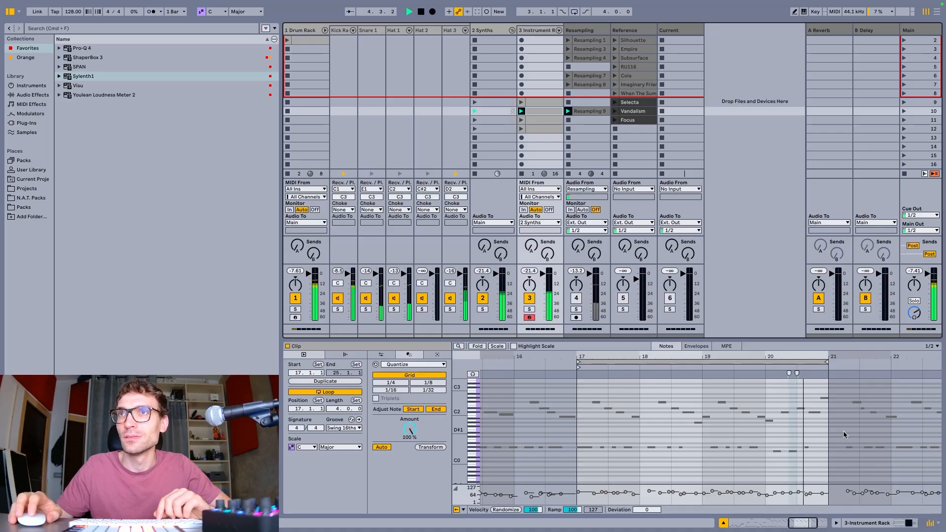
key(space)
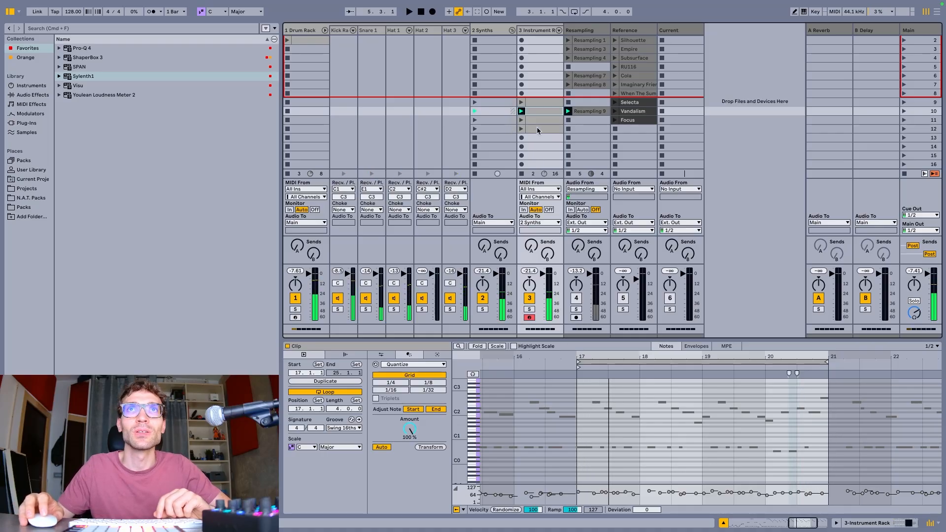
Audition the captured clip in scene 12
click(541, 128)
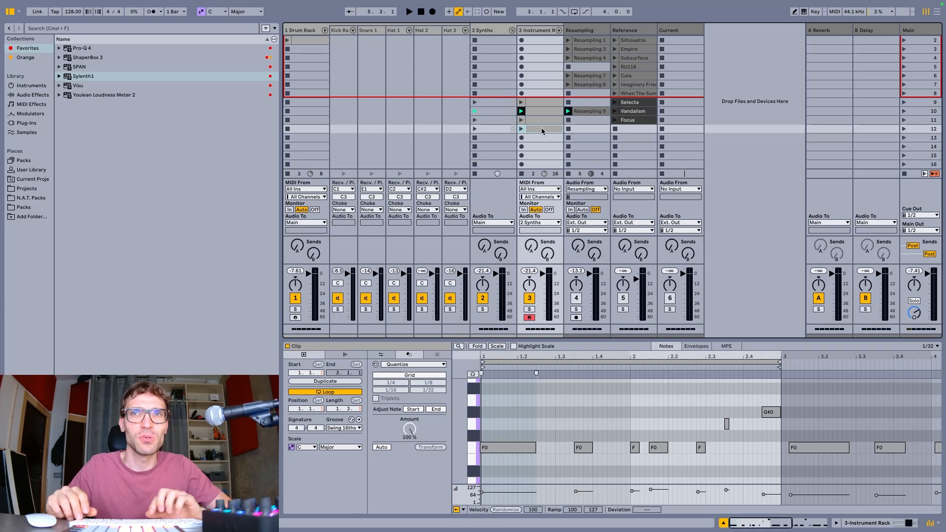
key(Return)
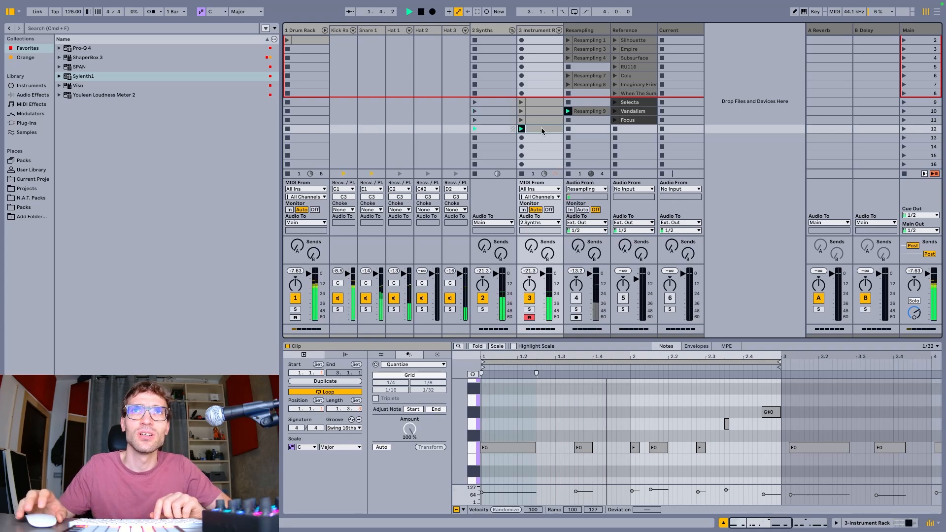
key(space)
Set the scene 12 clip's loop start exactly to 1.1.1 for a two-bar loop and audition it
click(501, 466)
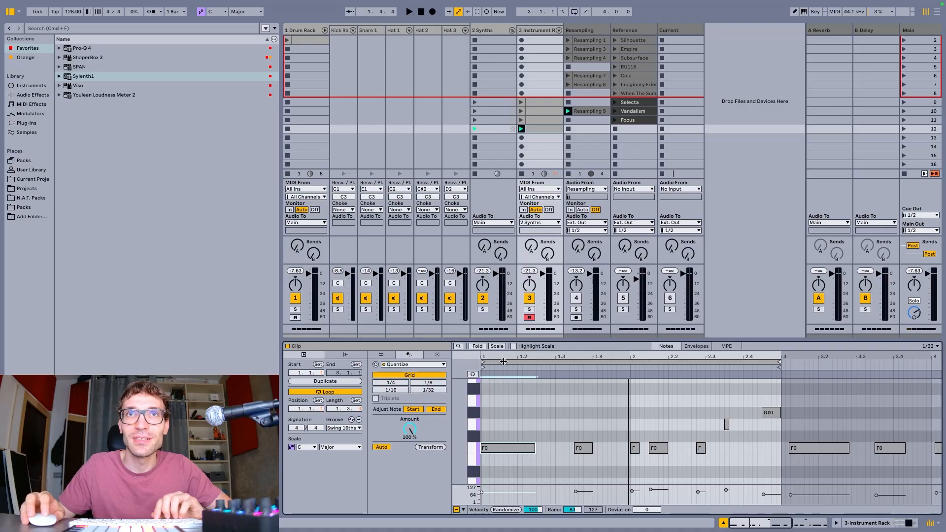
scroll(484, 366, up, 10)
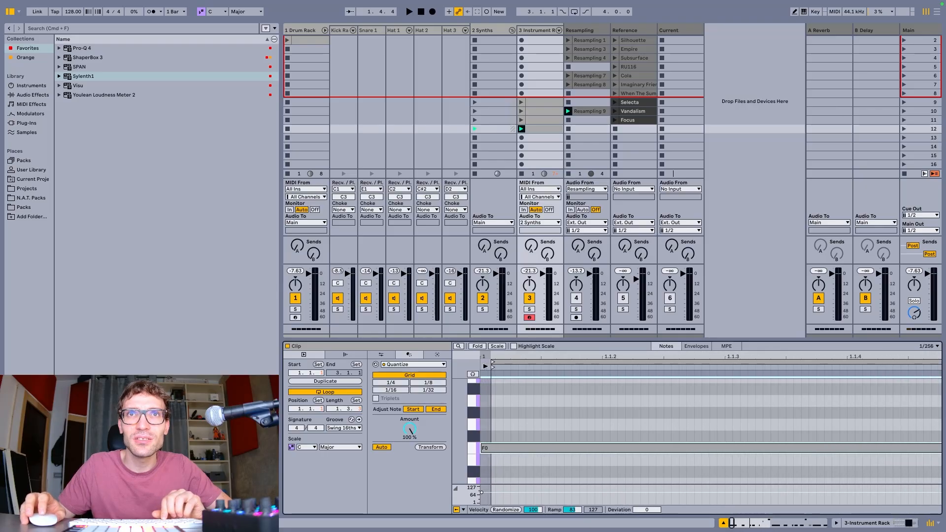
drag(510, 365, 472, 363)
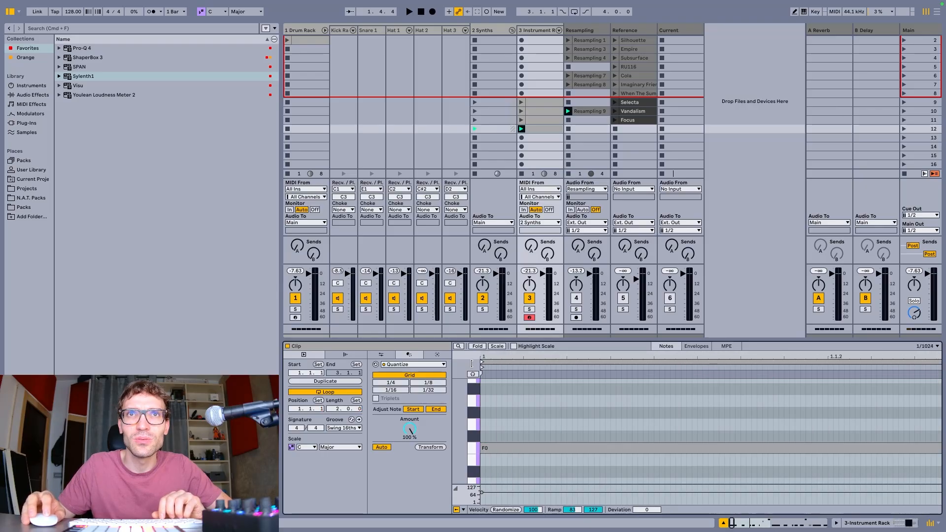
key(space)
scroll(524, 397, down, 10)
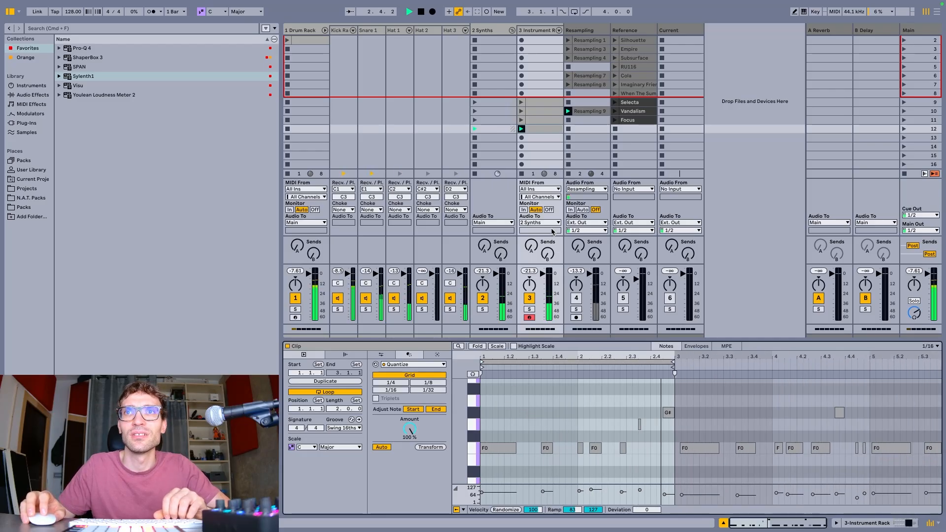
key(space)
Delete the clip in scene 12
click(539, 130)
key(Delete)
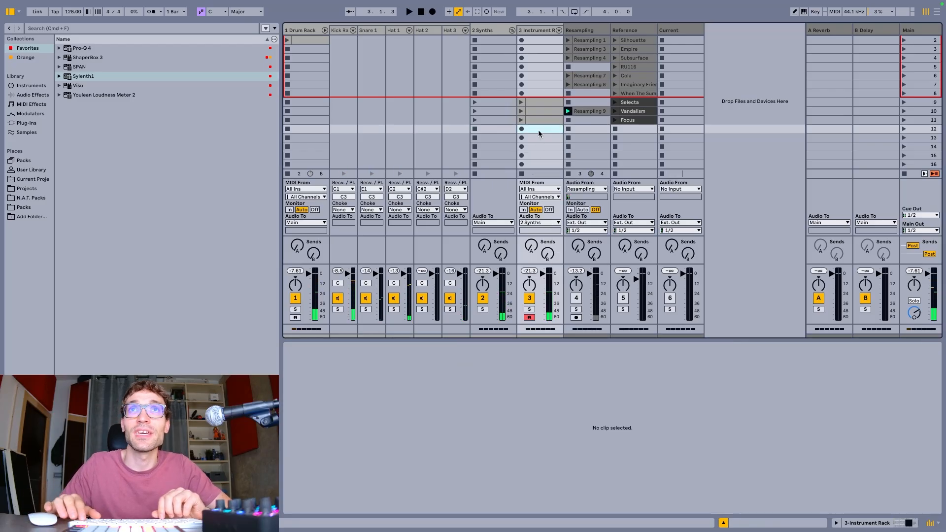
Compare the unedited clip in scene 11 with the partly quantized clip in scene 10 by playing each
key(Up)
key(Up)
key(Down)
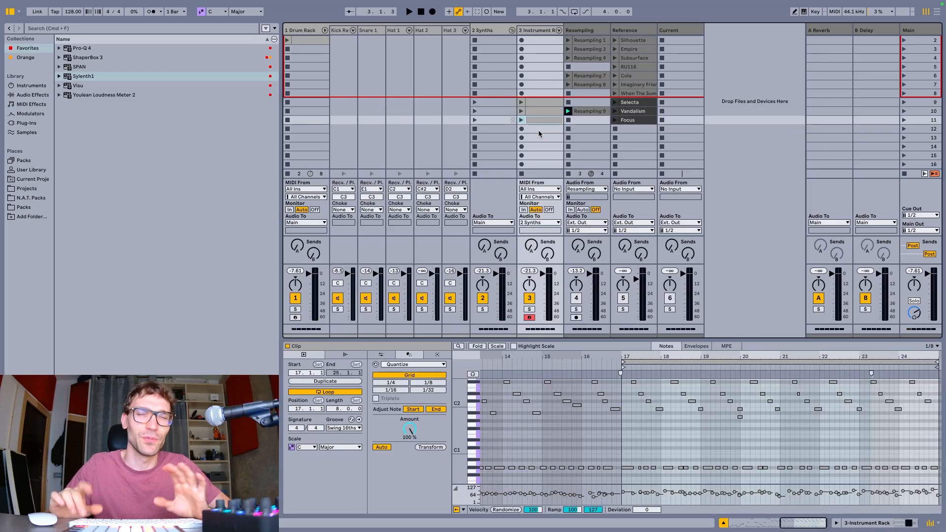
key(Return)
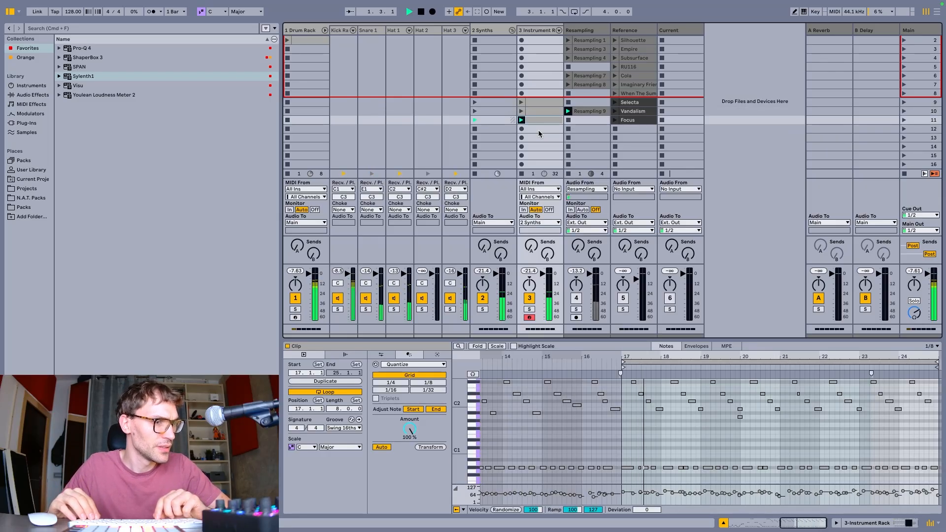
key(Up)
key(Return)
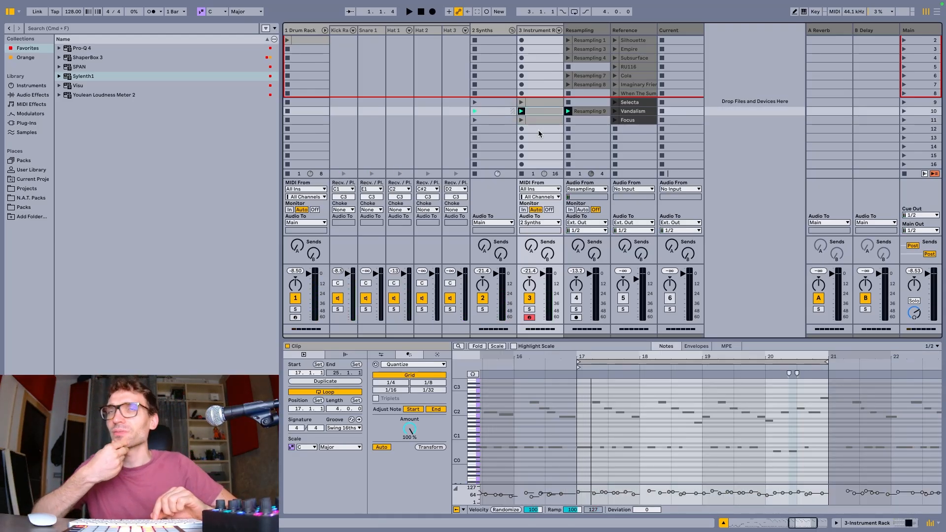
Check the clip in scene 9 by playing it and remove it from the instrument track
key(Up)
key(Return)
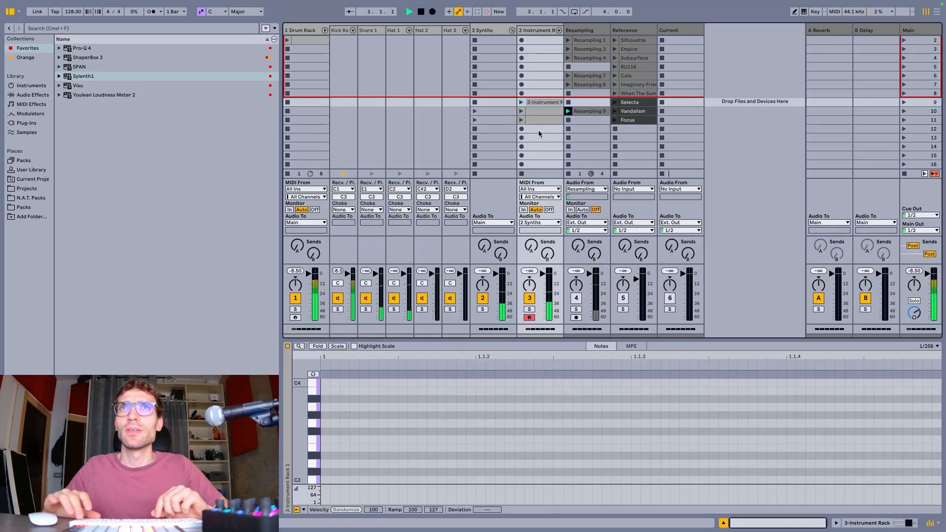
key(space)
key(Delete)
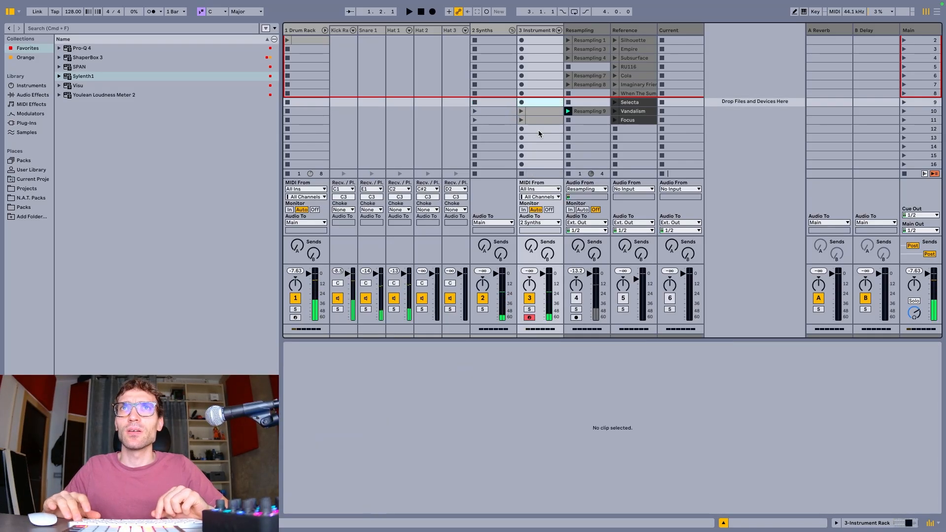
Play the scene 10 clip and raise the project tempo to 133 BPM
key(Down)
key(Return)
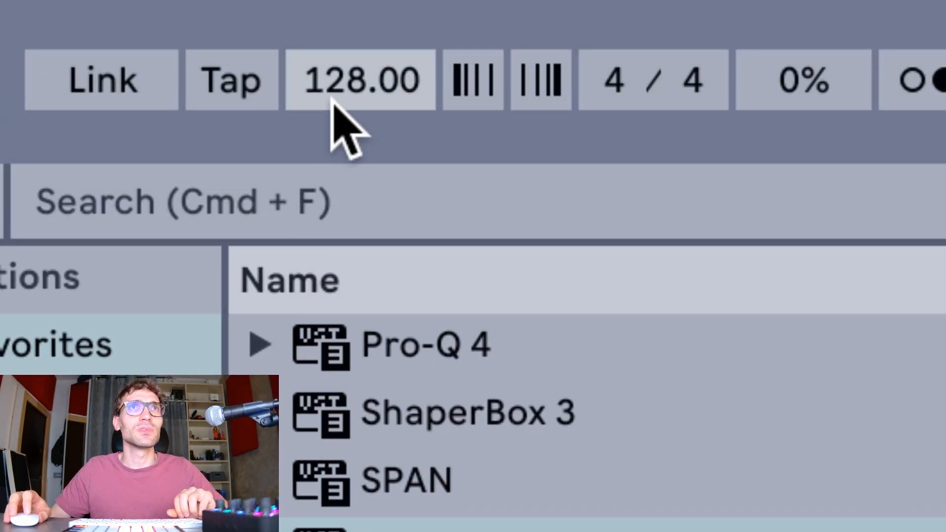
click(337, 92)
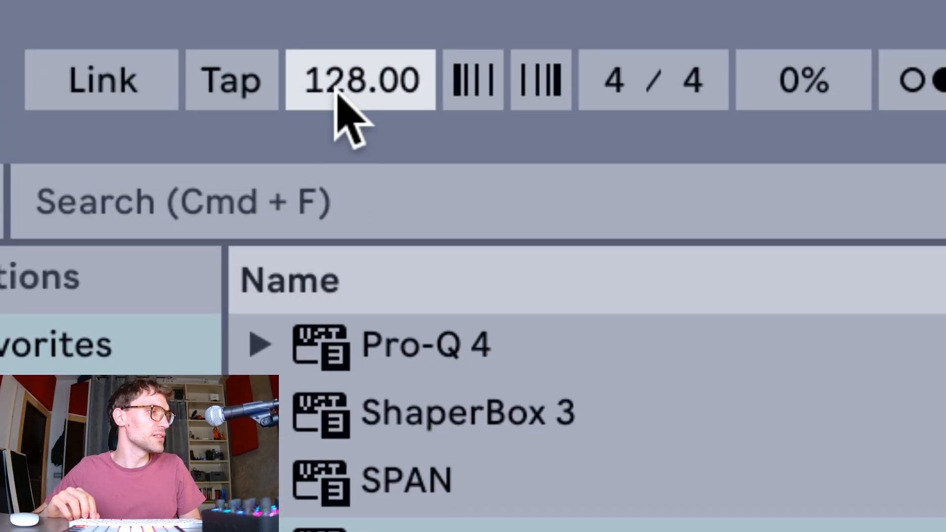
key(Up)
key(Up)
key(Up)
key(Up)
key(Up)
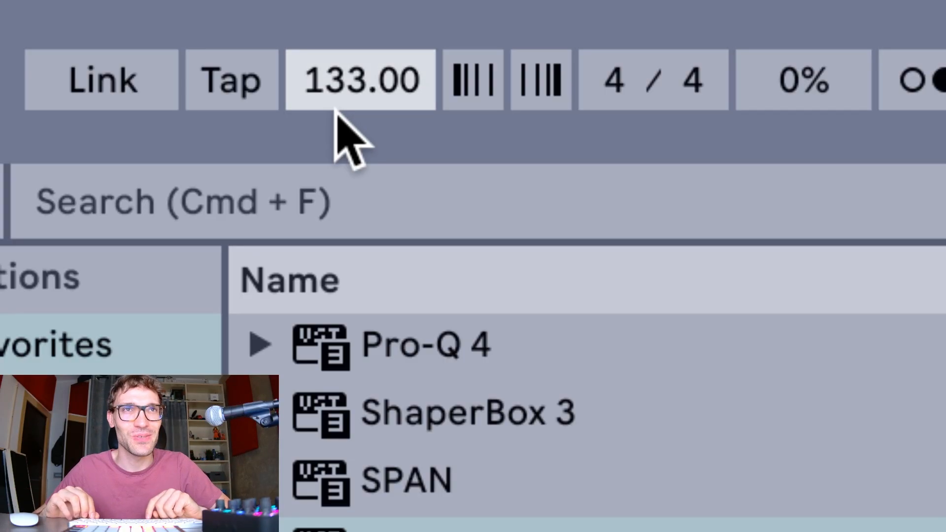
Raise the tempo further to about 139 BPM while the loop plays
key(Up)
key(Up)
key(Up)
key(Up)
key(Up)
key(Up)
key(Up)
key(Up)
key(Up)
key(Up)
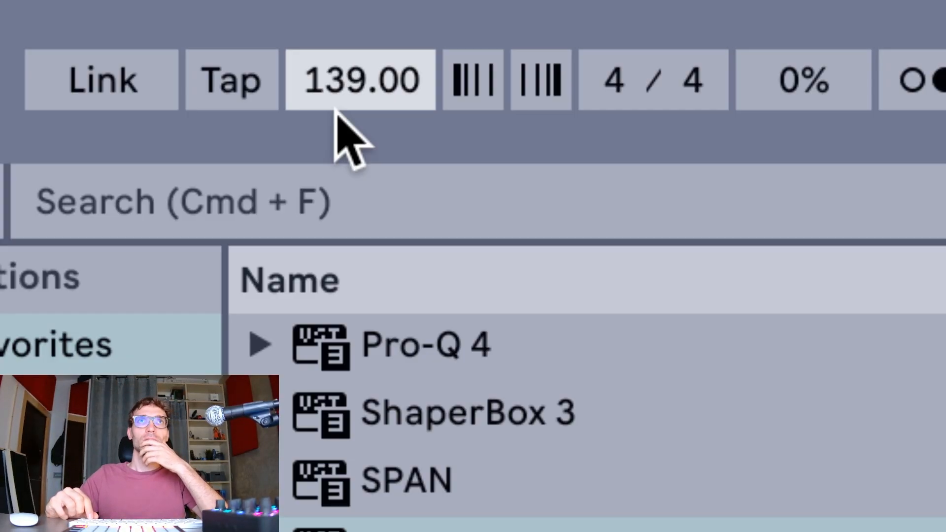
Bring the tempo down gradually to 129 BPM while listening to the groove
key(Down)
key(Down)
key(Down)
key(Down)
key(Down)
key(Down)
key(Down)
key(Down)
key(Down)
key(Down)
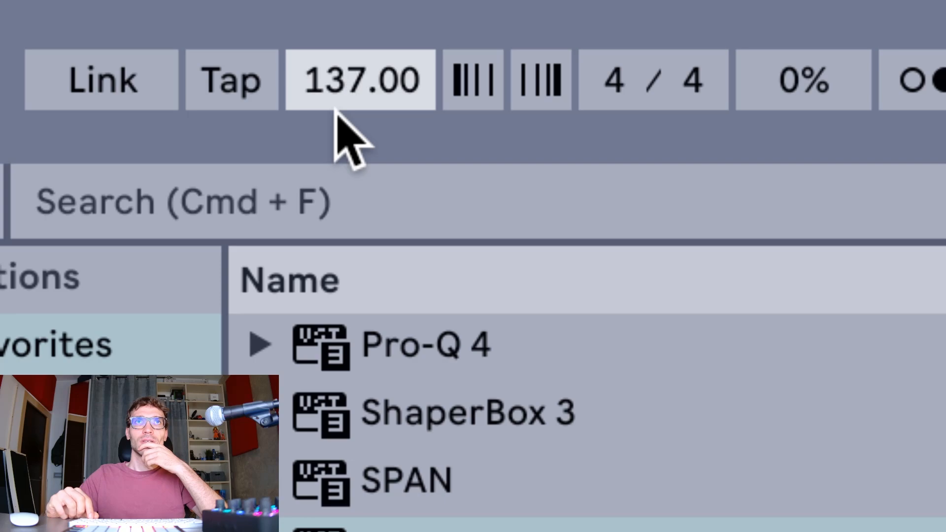
key(Down)
key(Down)
key(Down)
key(Down)
key(Down)
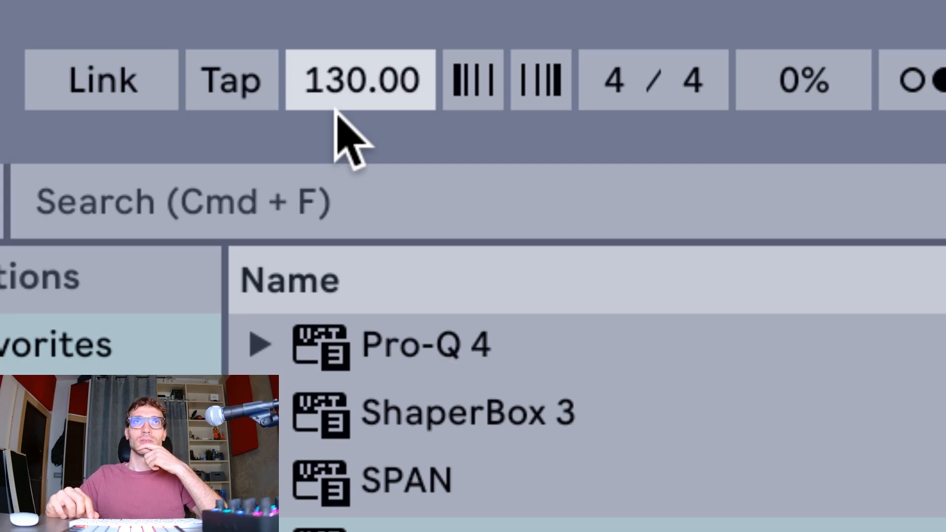
key(Up)
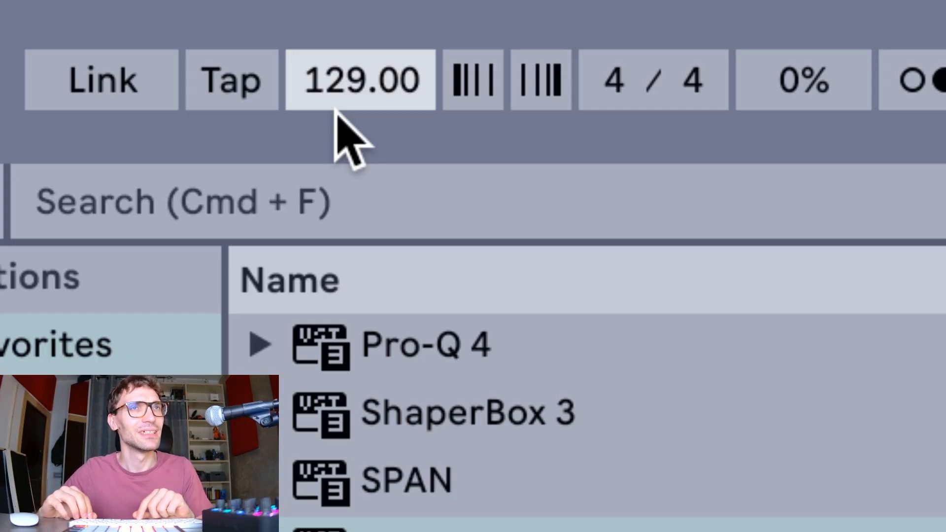
Lower the tempo to 124 BPM to hear the loop slower
key(Down)
key(Down)
key(Down)
key(Down)
key(Down)
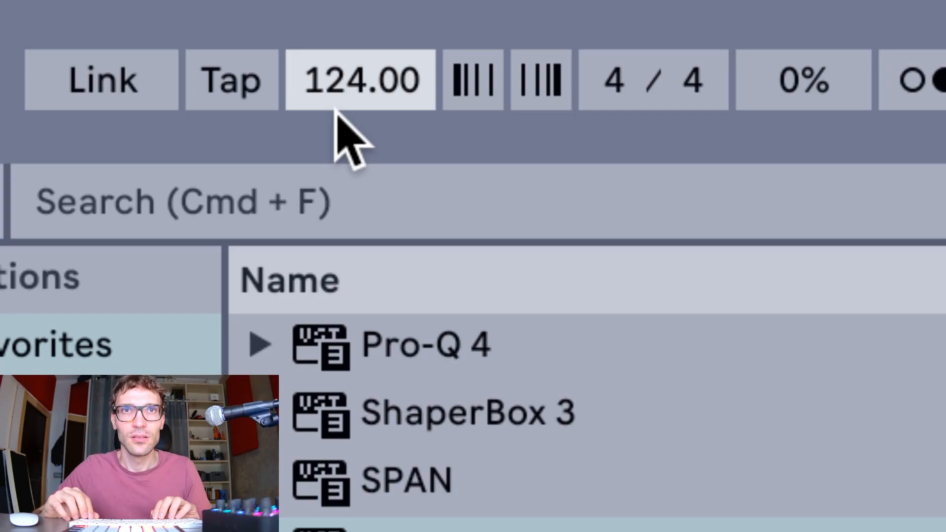
Try tempos of 127 and 128 BPM and raise the tempo to 129 BPM
key(Up)
key(Up)
key(Up)
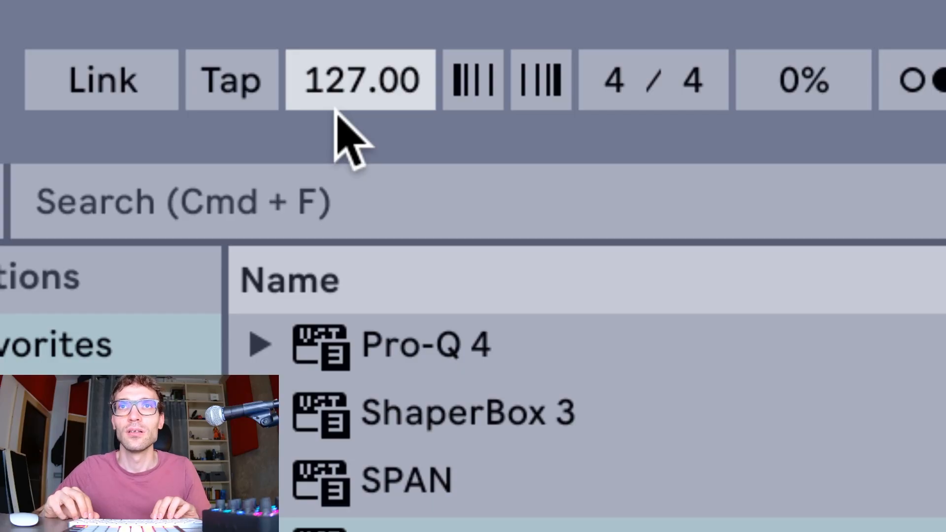
key(Up)
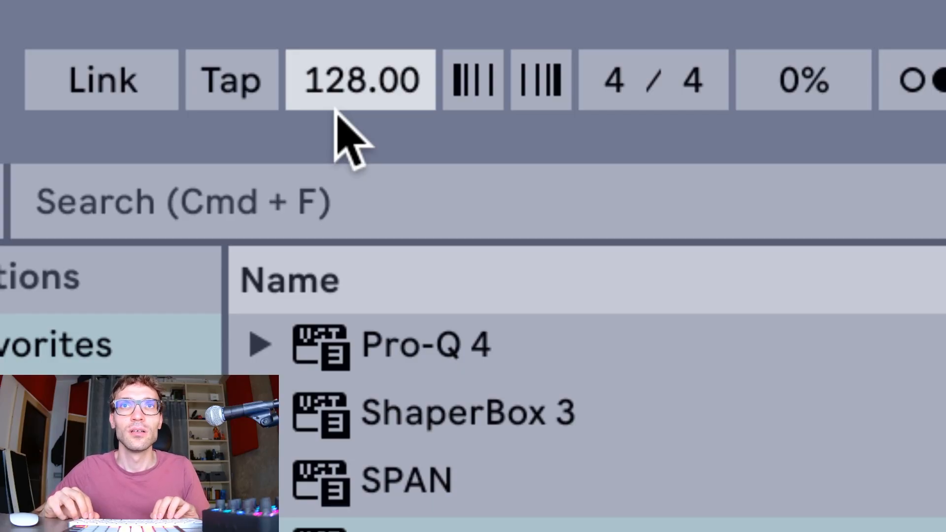
key(Down)
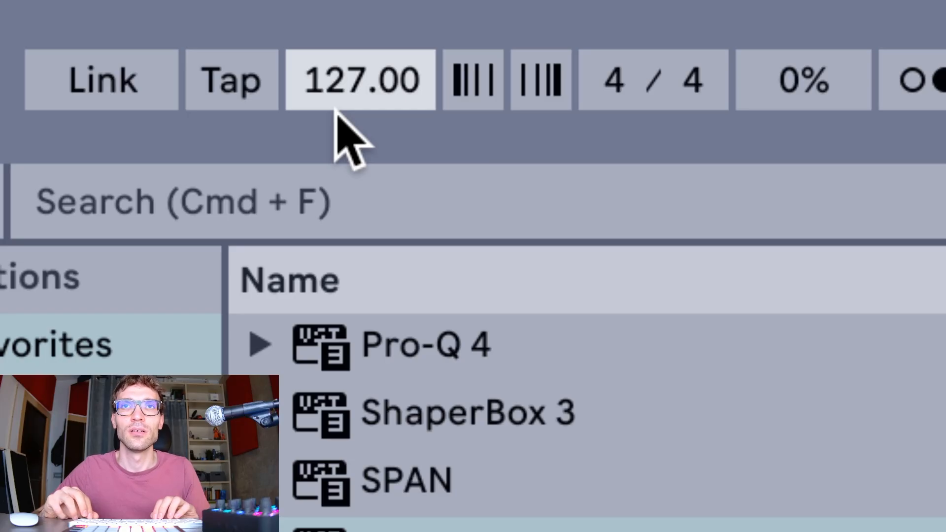
key(Up)
key(Up)
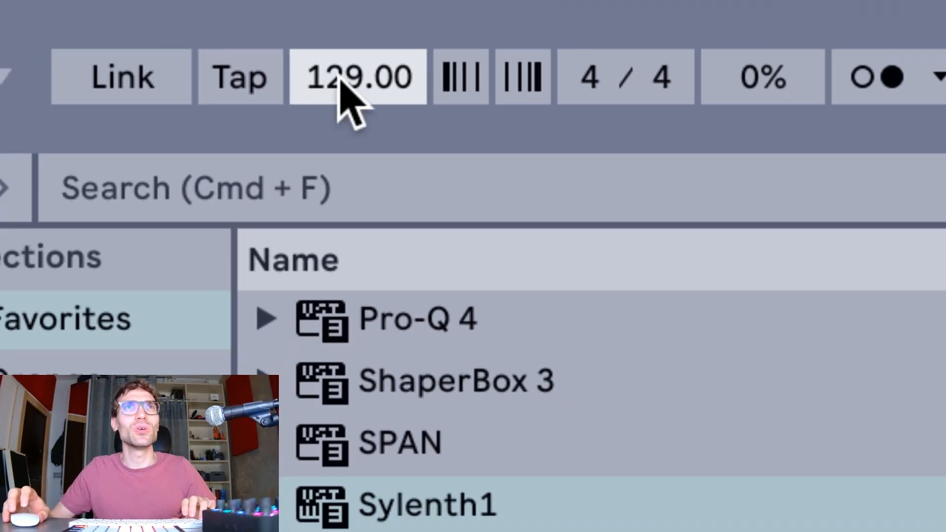
Lower the tempo one BPM at a time to 123 BPM
key(Down)
key(Down)
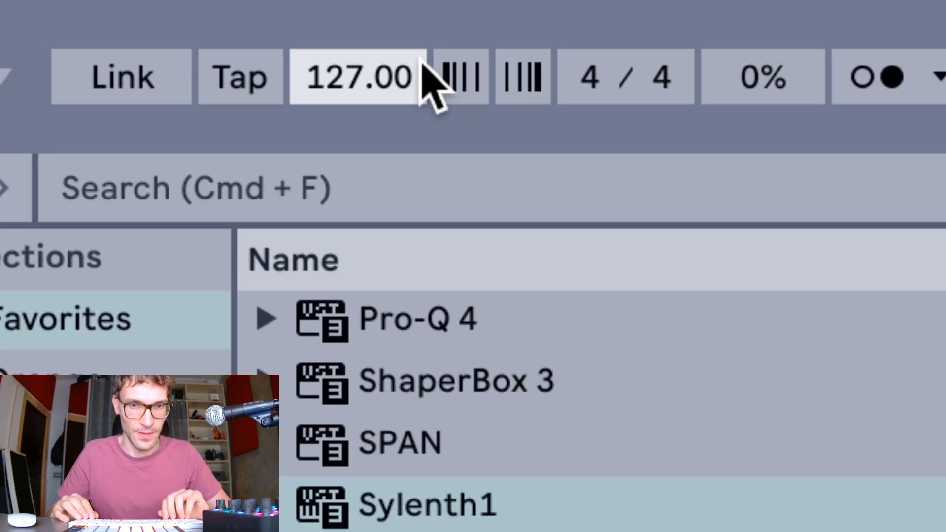
key(Down)
key(Down)
key(Up)
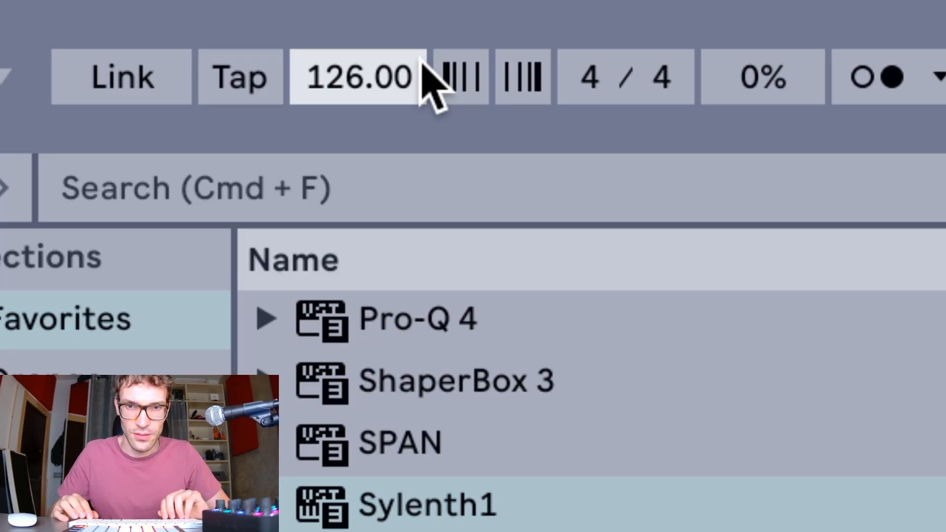
key(Down)
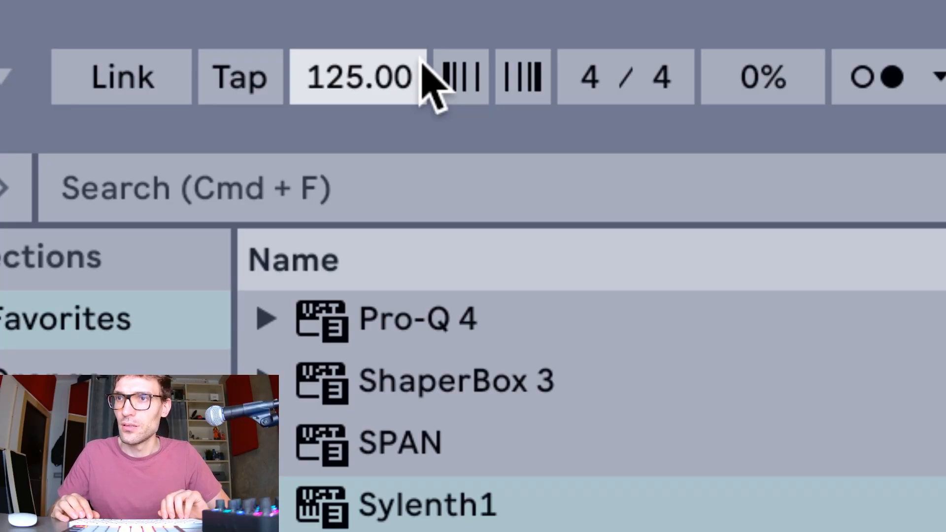
key(Down)
key(Down)
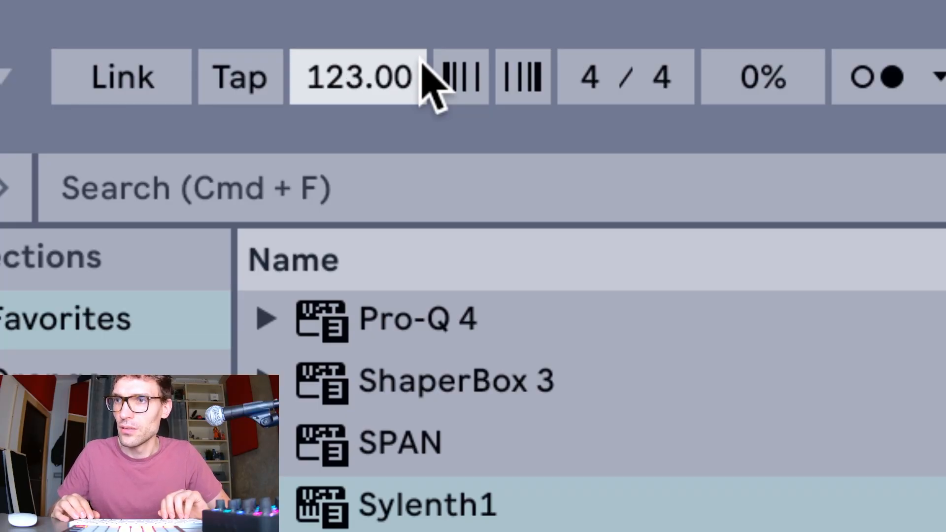
Raise the tempo to 126 BPM and settle it at 125 BPM
key(Up)
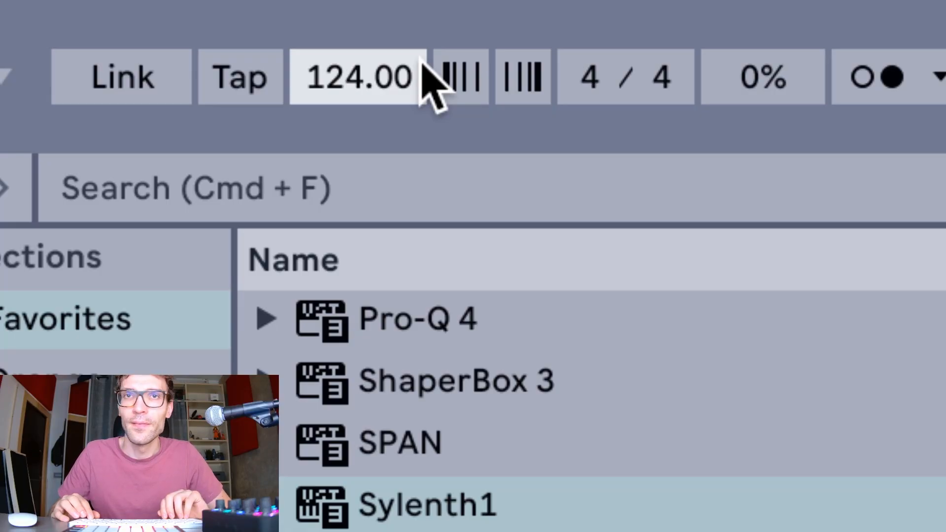
key(Up)
key(Up)
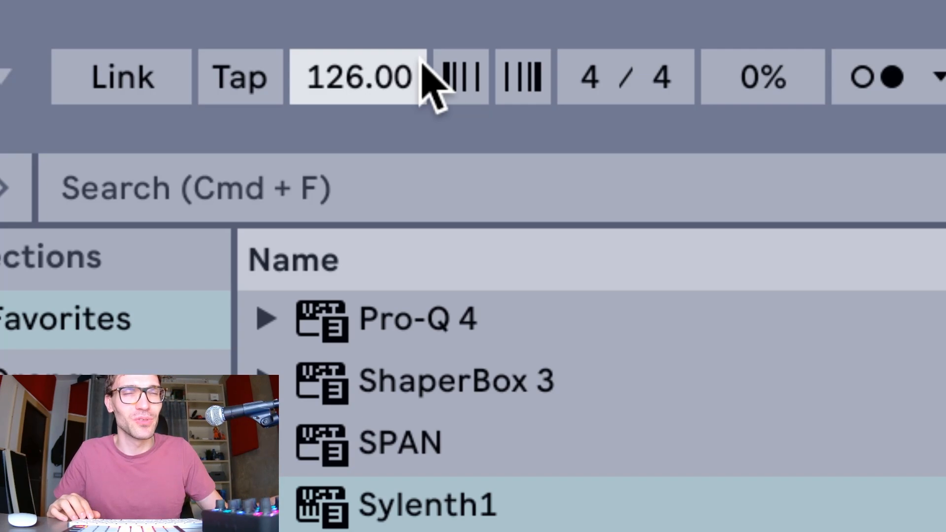
key(Down)
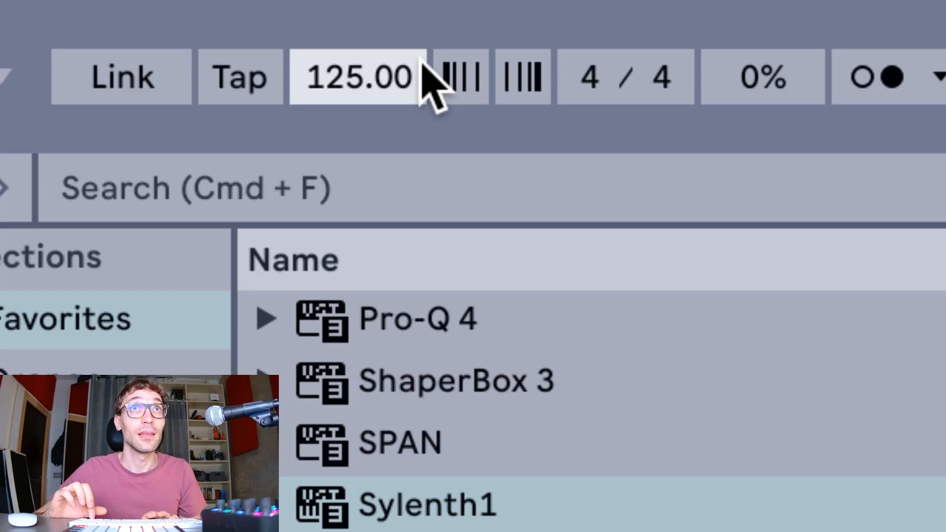
Sweep the tempo well below 125 BPM and back up to 132 BPM
key(Down)
key(Down)
key(Down)
key(Down)
key(Down)
key(Down)
key(Down)
key(Up)
key(Up)
key(Up)
key(Up)
key(Up)
key(Up)
key(Up)
key(Up)
key(Up)
key(Up)
key(Up)
key(Up)
key(Up)
key(Up)
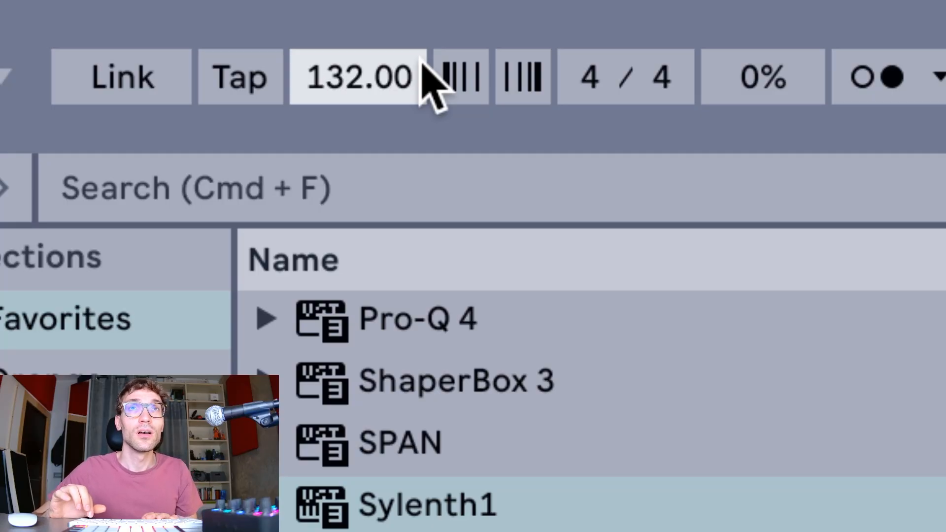
Compare tempos between 132 and 124 BPM one BPM at a time and settle on 125 BPM
key(Down)
key(Down)
key(Down)
key(Down)
key(Down)
key(Up)
key(Up)
key(Up)
key(Up)
key(Up)
key(Up)
key(Down)
key(Down)
key(Down)
key(Down)
key(Down)
key(Down)
key(Down)
key(Down)
key(Down)
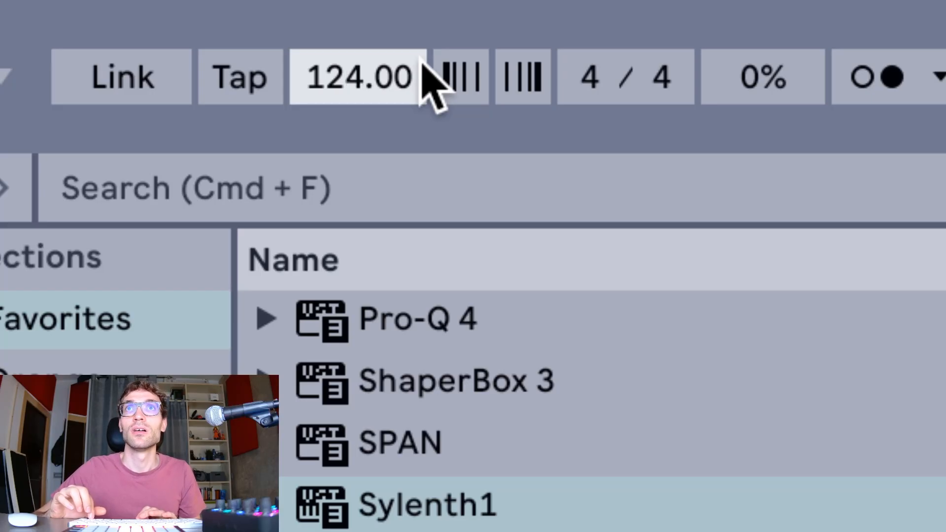
key(Up)
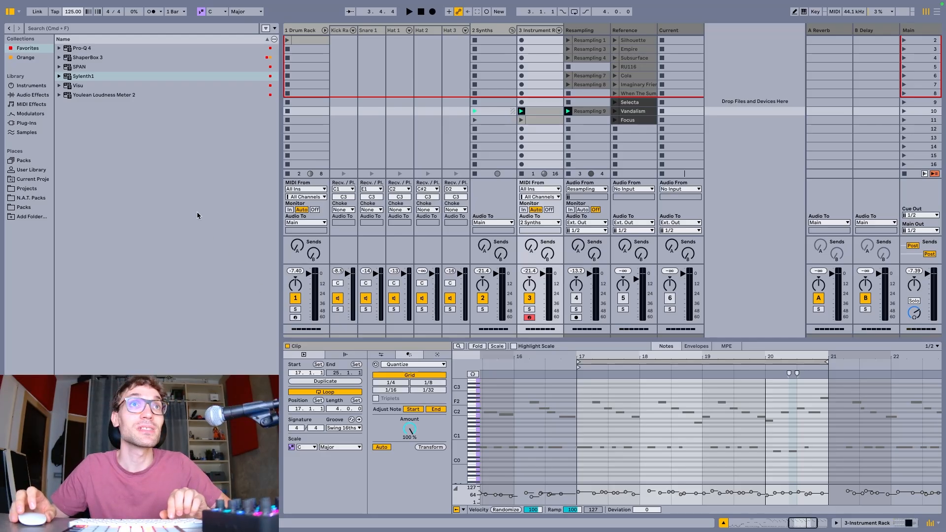
Start saving the Live Set, sort the project folders by name and open the b.Sound Palettes folder
key(super+s)
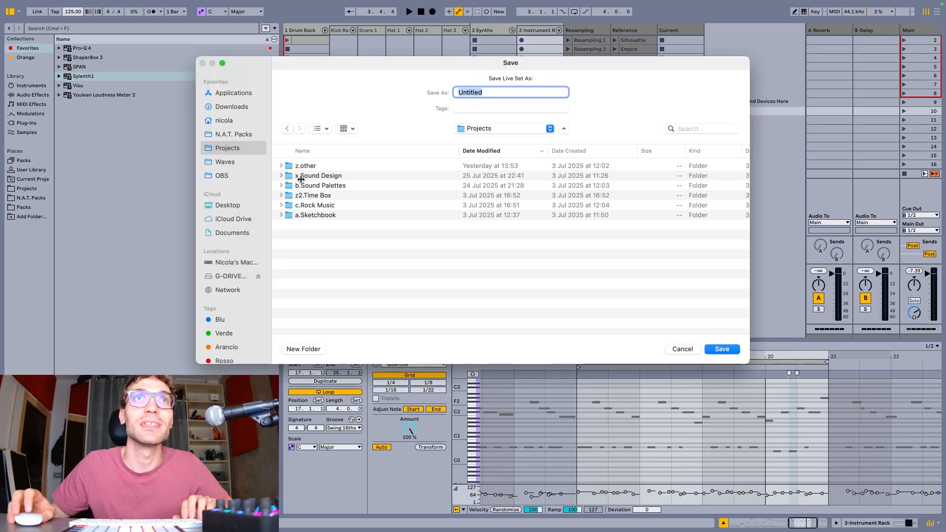
click(318, 151)
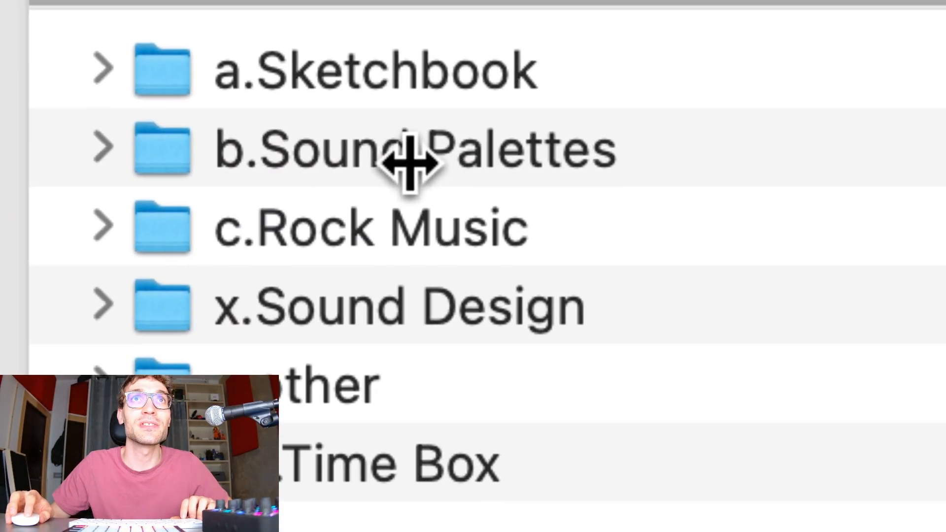
double_click(409, 163)
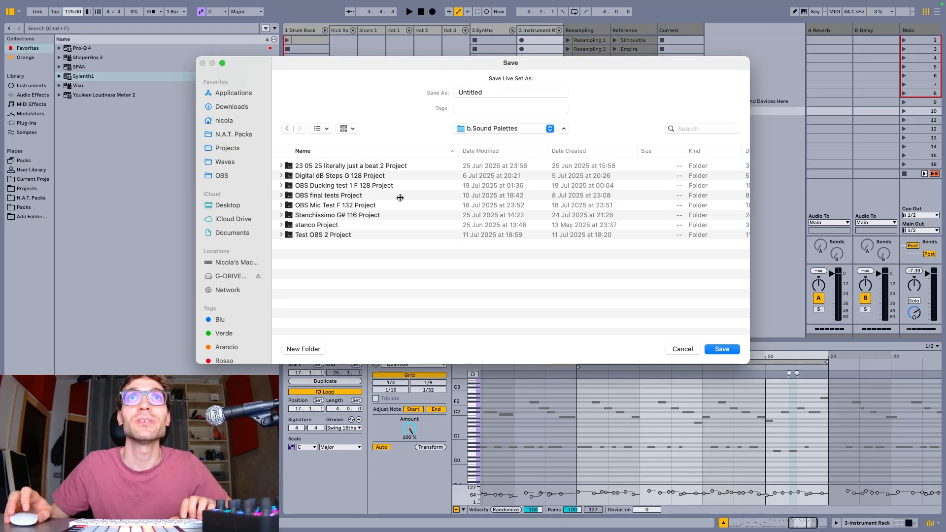
Name the Live Set "Blue Jar G# 125" and save it
double_click(488, 93)
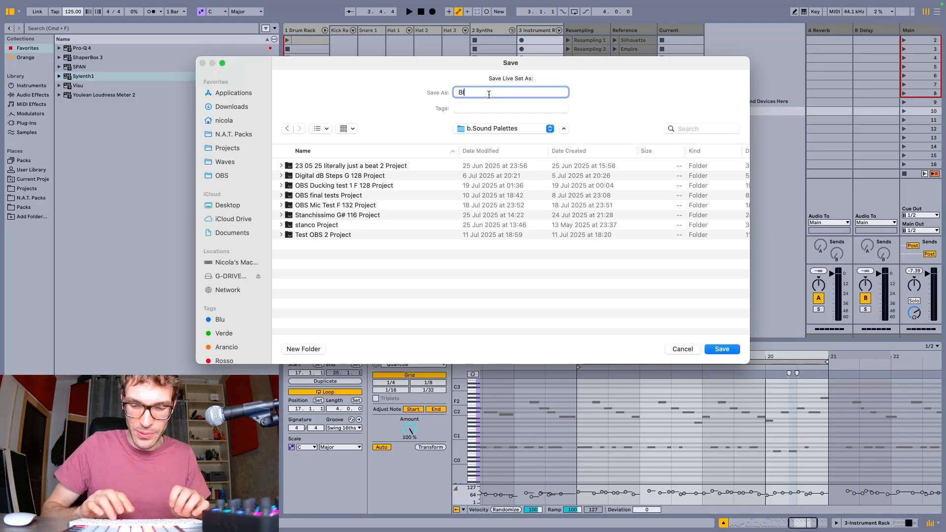
text(e Jar )
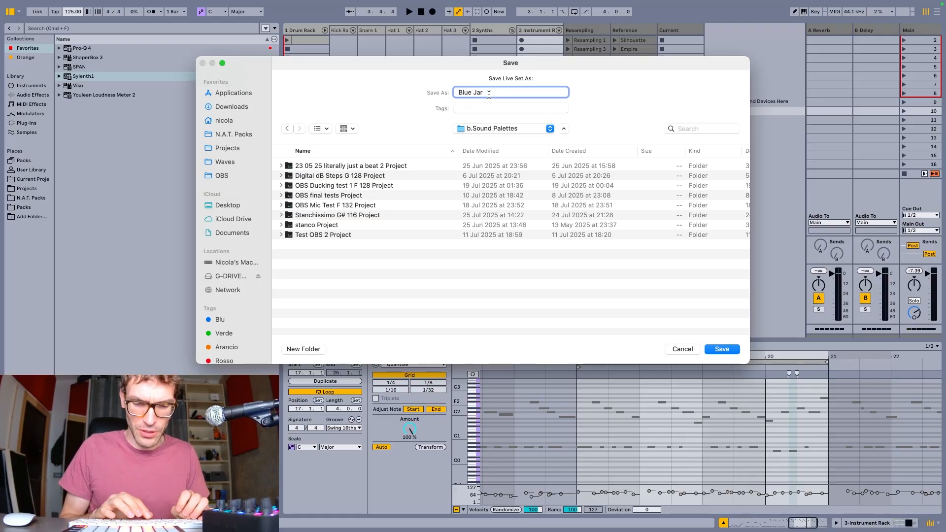
text(G)
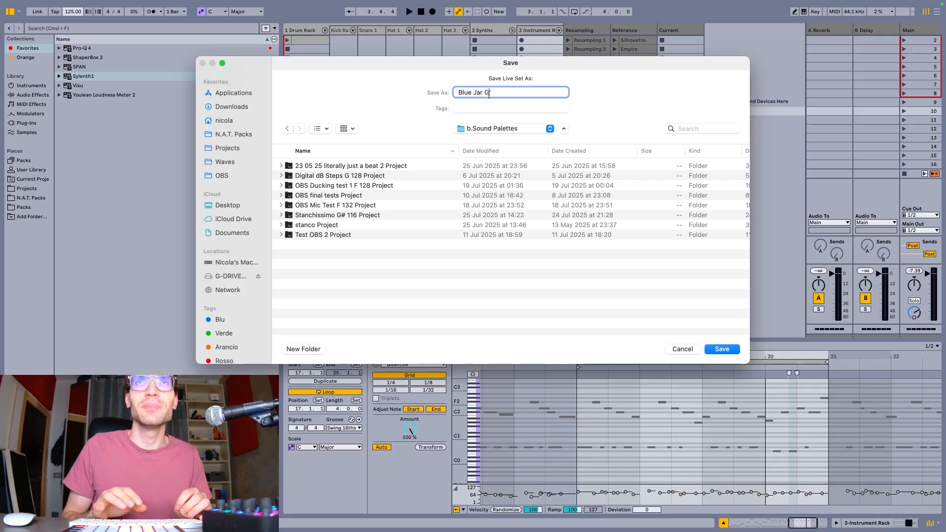
text(# 125)
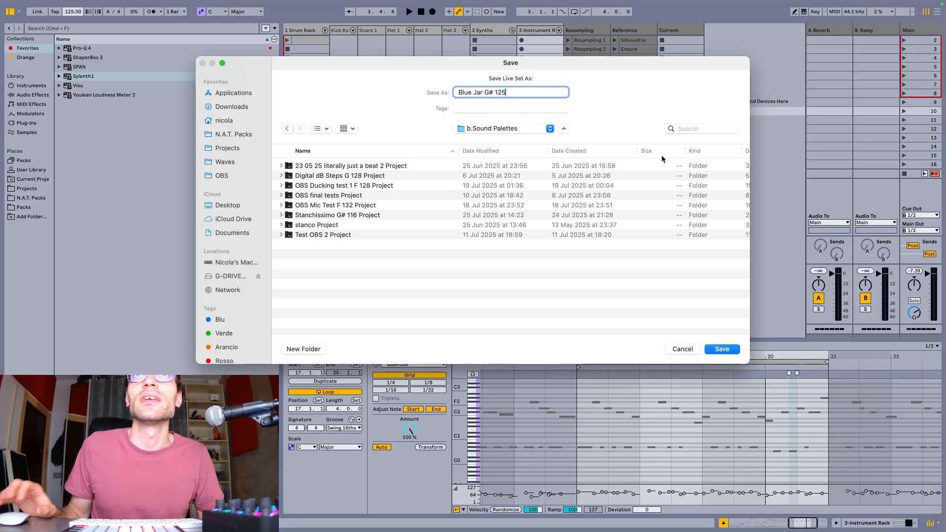
key(Return)
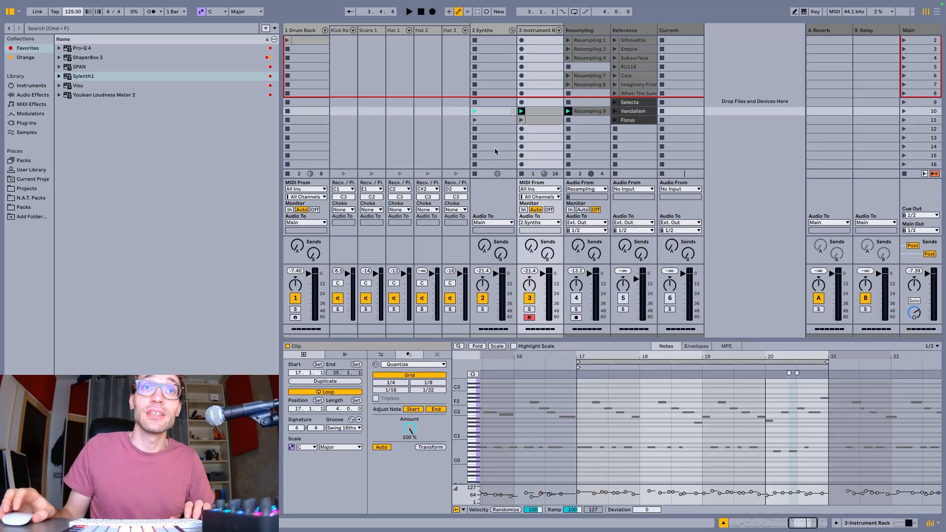
Open the Sylenth1 interface on the Instrument Rack track and briefly play the set to hear its sound
mouse_move(613, 1)
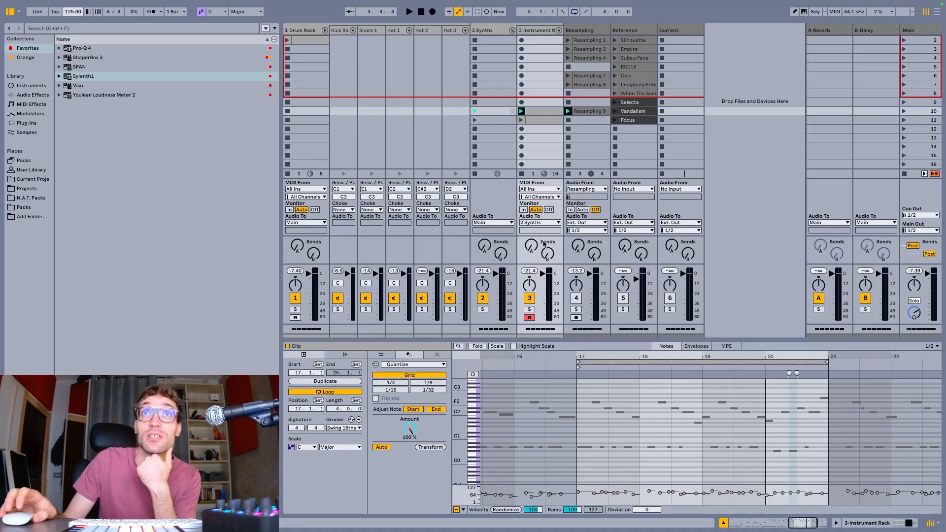
click(547, 33)
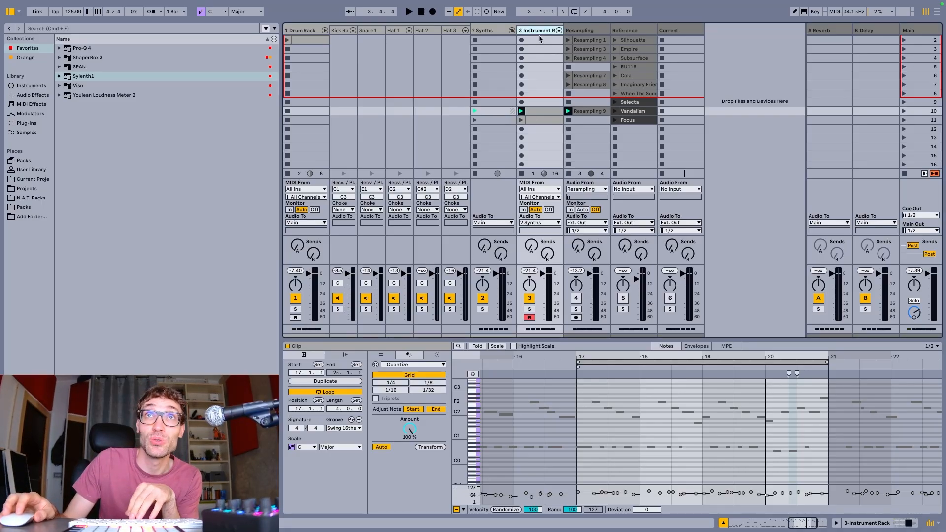
key(shift+Tab)
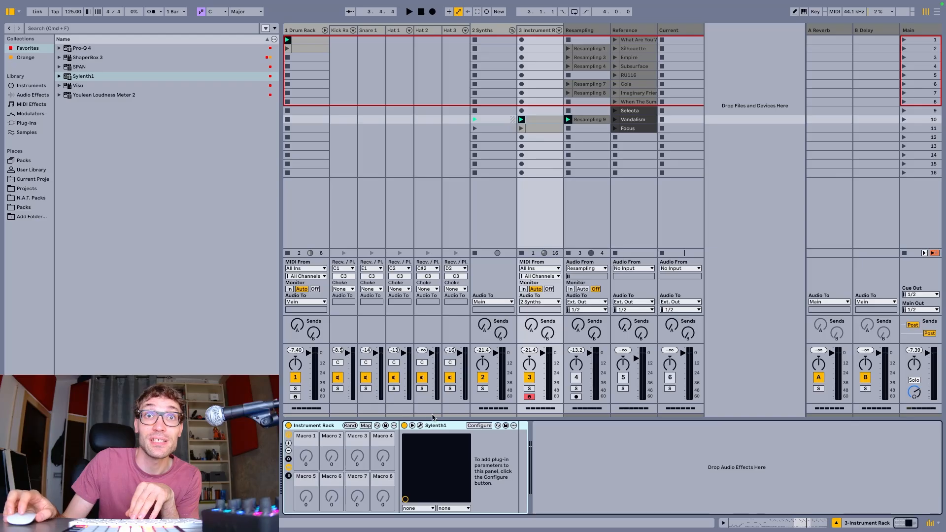
click(420, 426)
key(space)
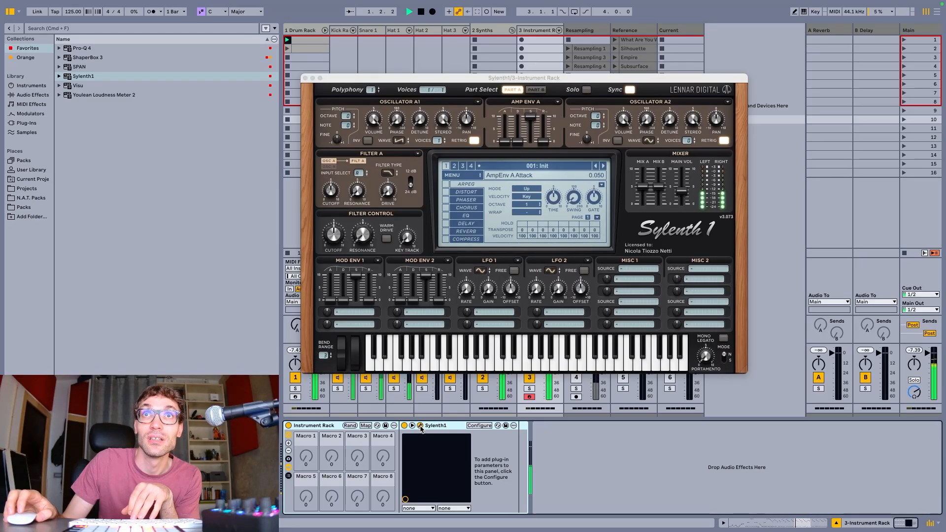
key(space)
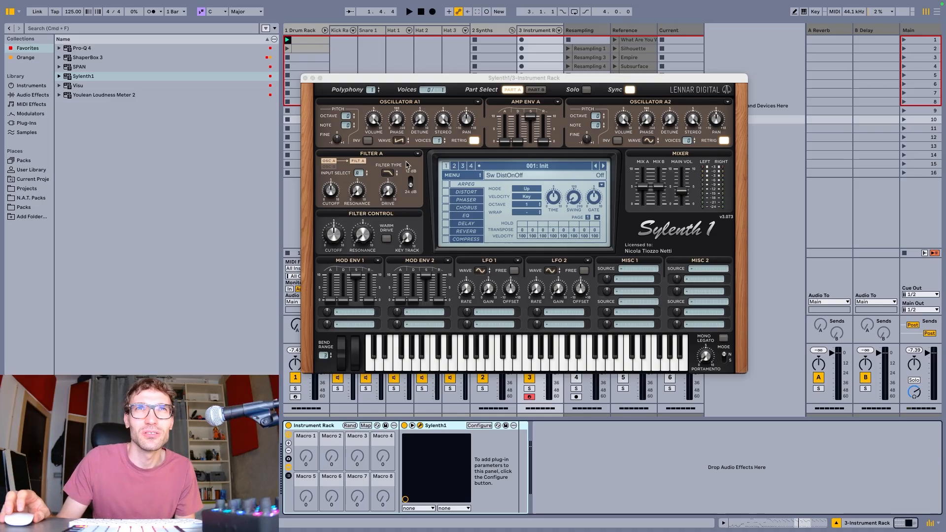
Inspect oscillator A1's waveform setting in Sylenth1 and close the synth's window
click(396, 142)
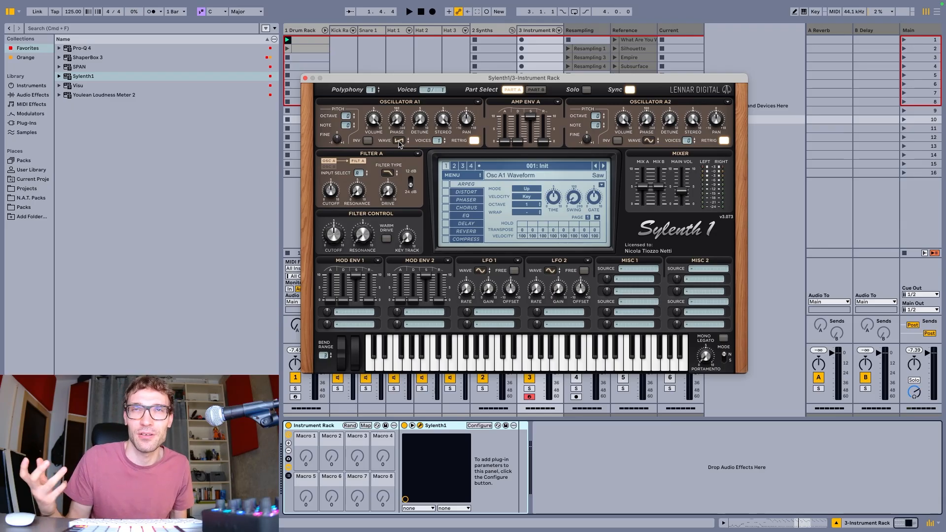
click(399, 141)
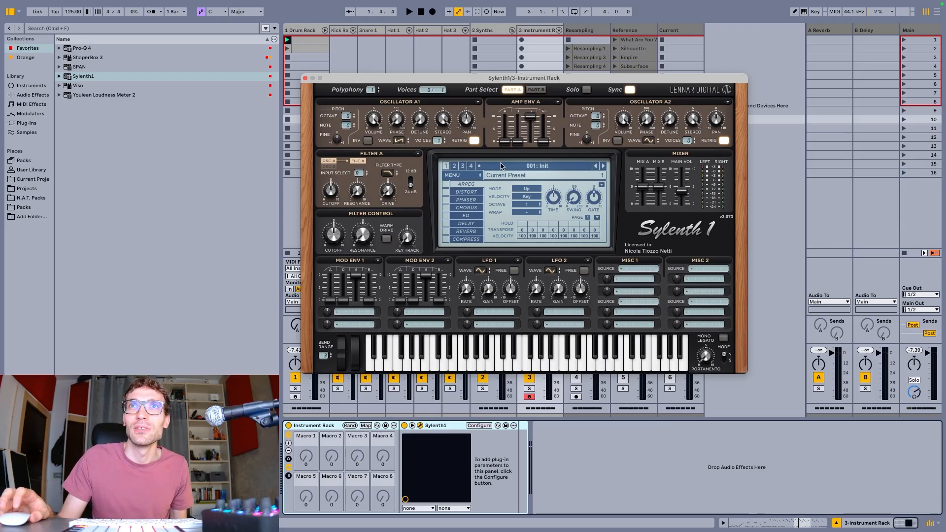
click(305, 79)
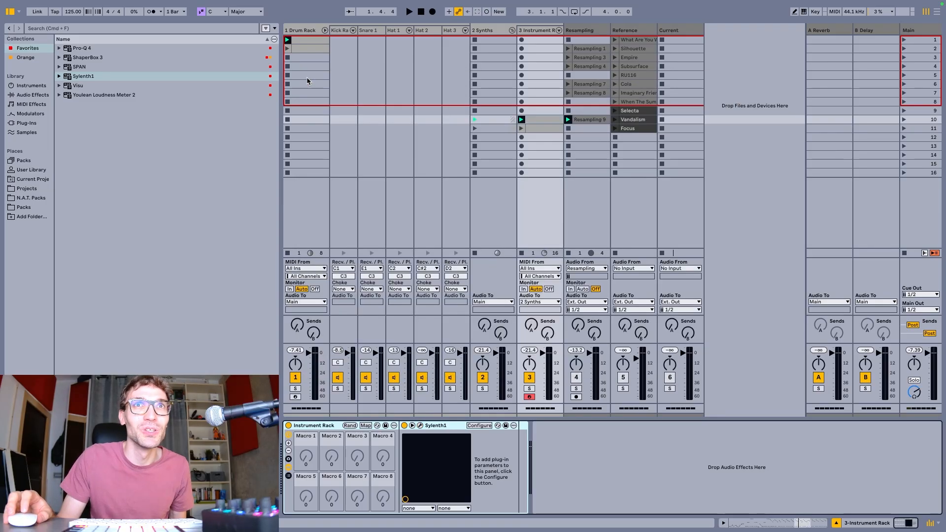